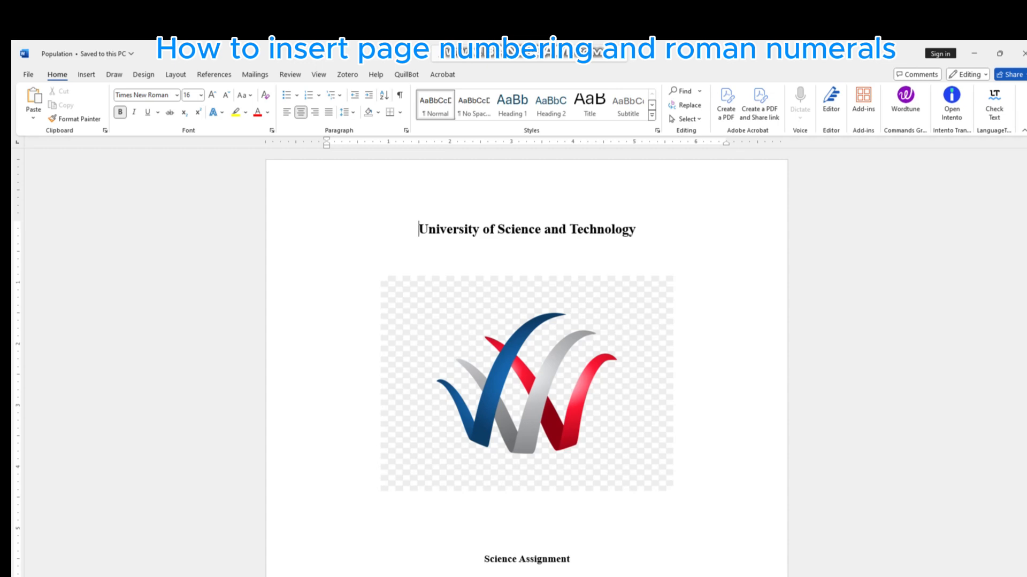
- Review the document's layout from the cover page through the Introduction and chapters to the final Neolithic section
scroll(526, 364, down, 20)
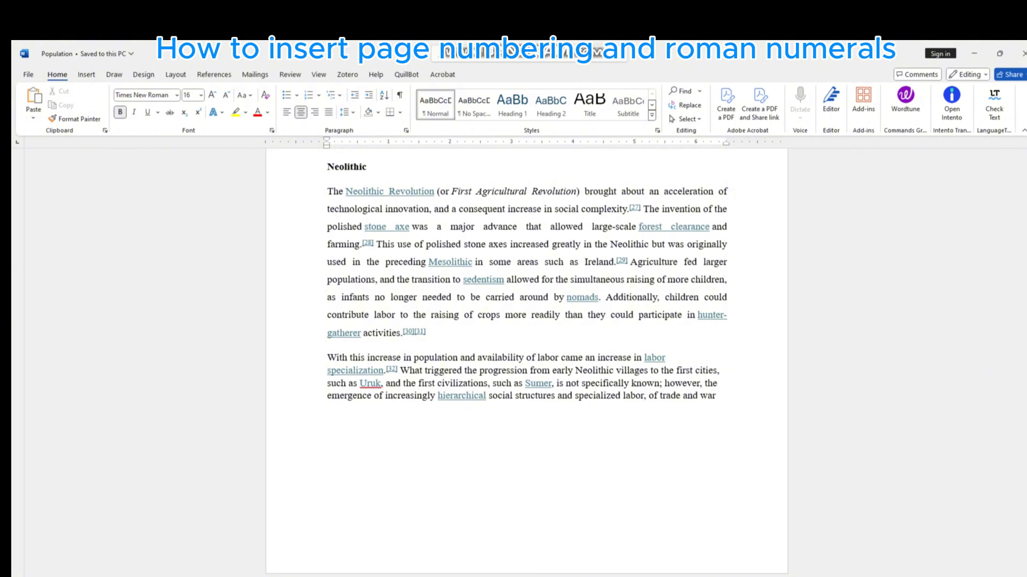
scroll(526, 363, up, 3)
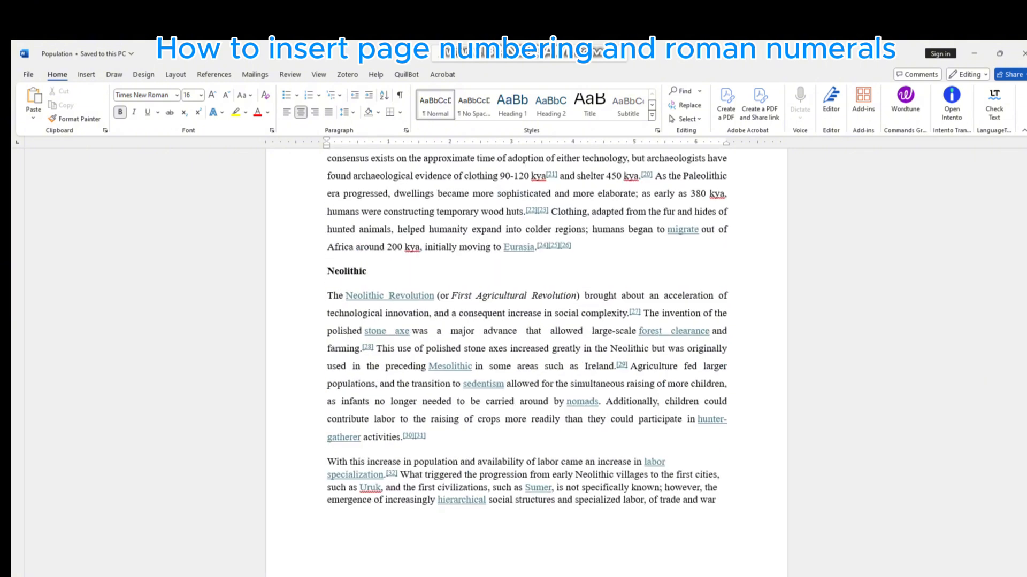
key(ctrl+Home)
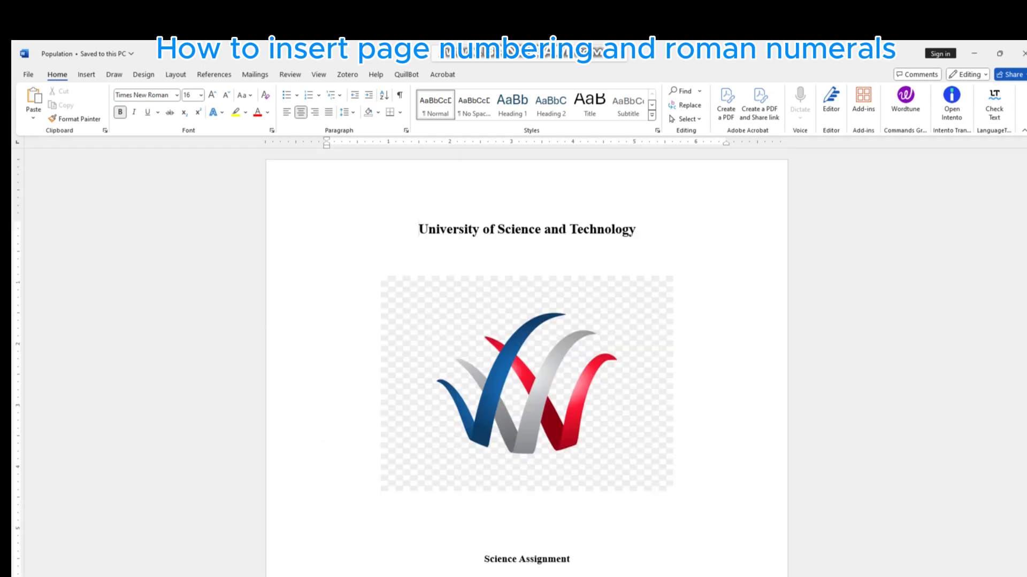
scroll(526, 364, down, 10)
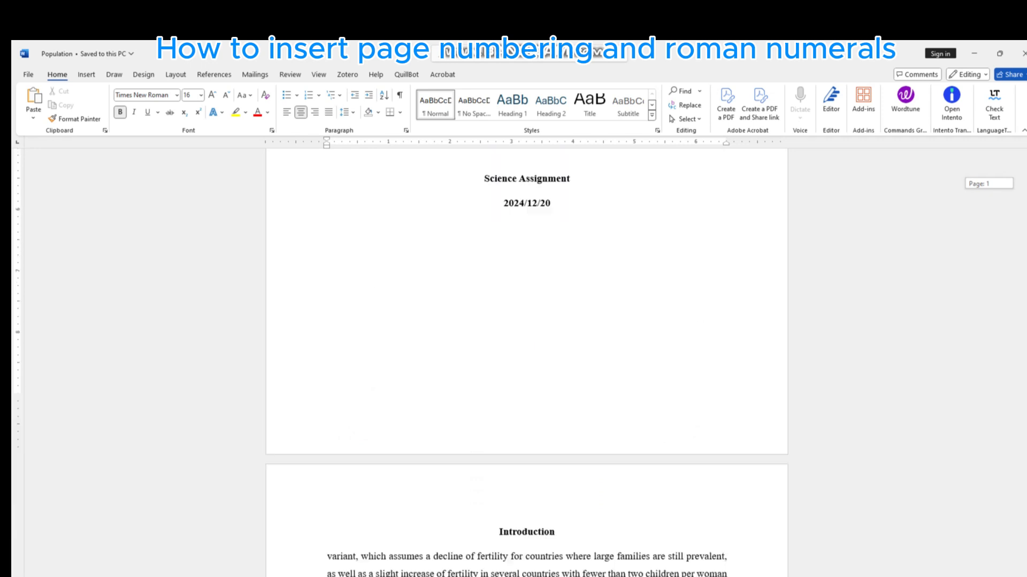
scroll(527, 363, down, 1)
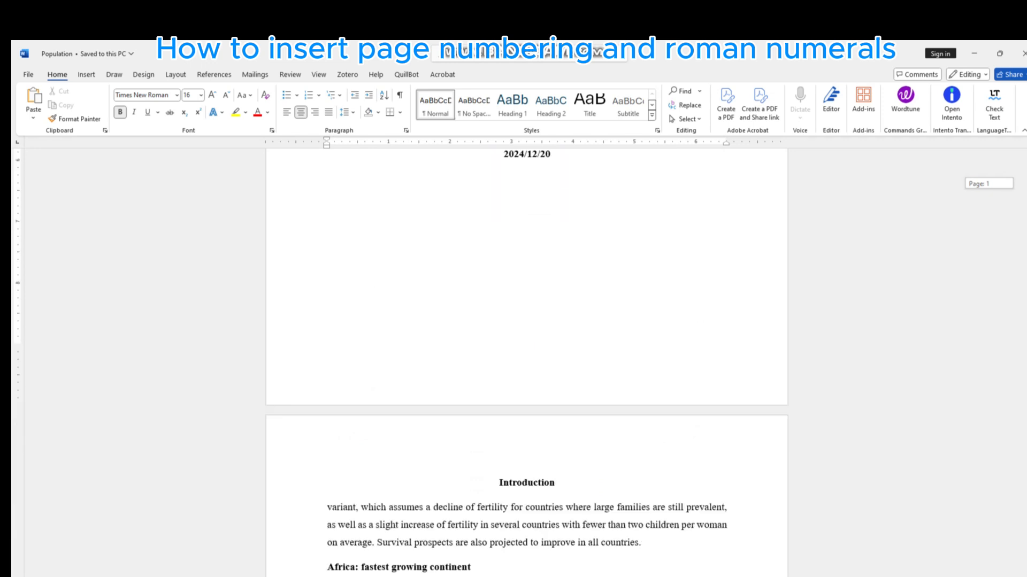
scroll(527, 364, down, 1)
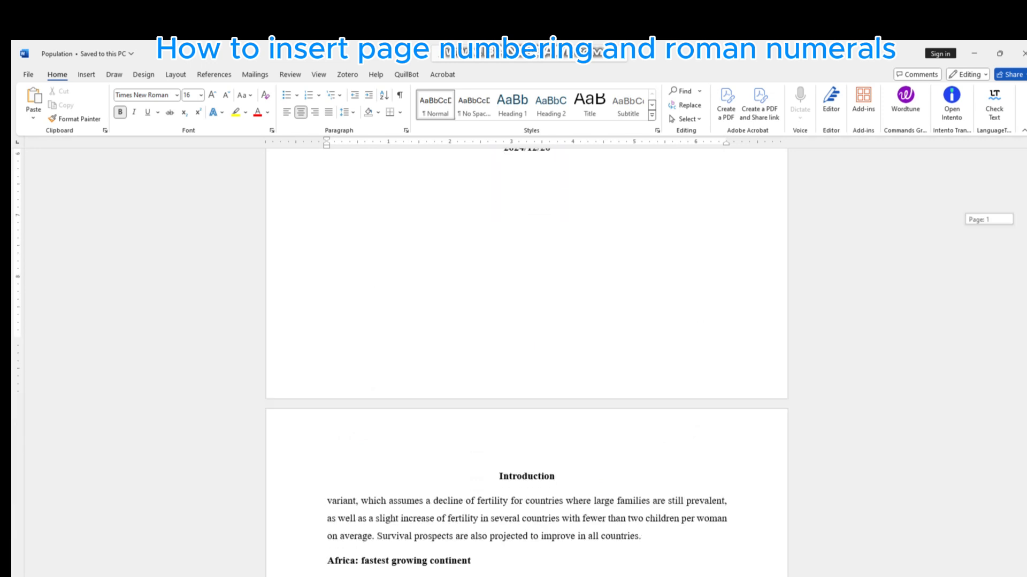
scroll(526, 364, down, 5)
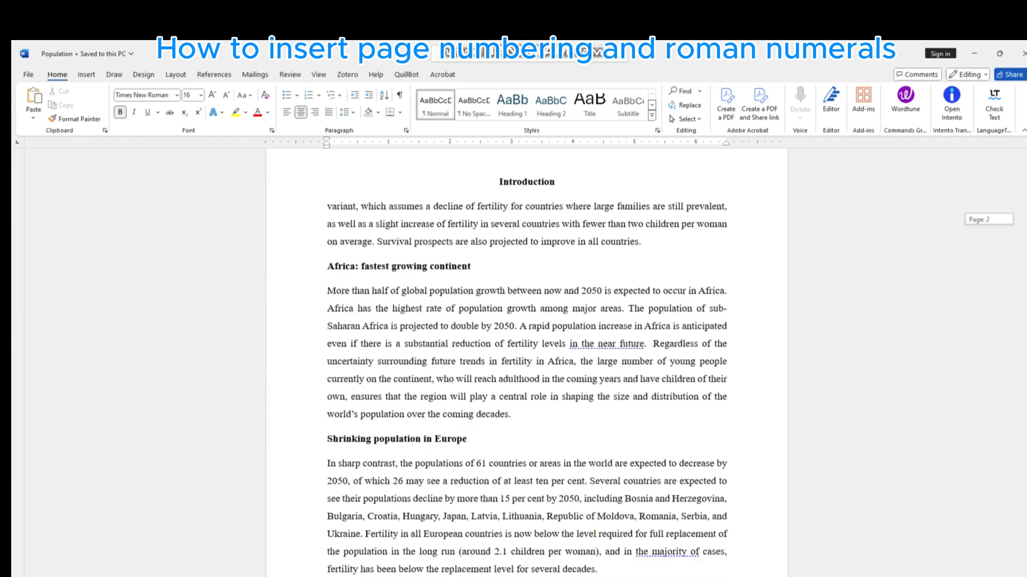
scroll(526, 364, down, 10)
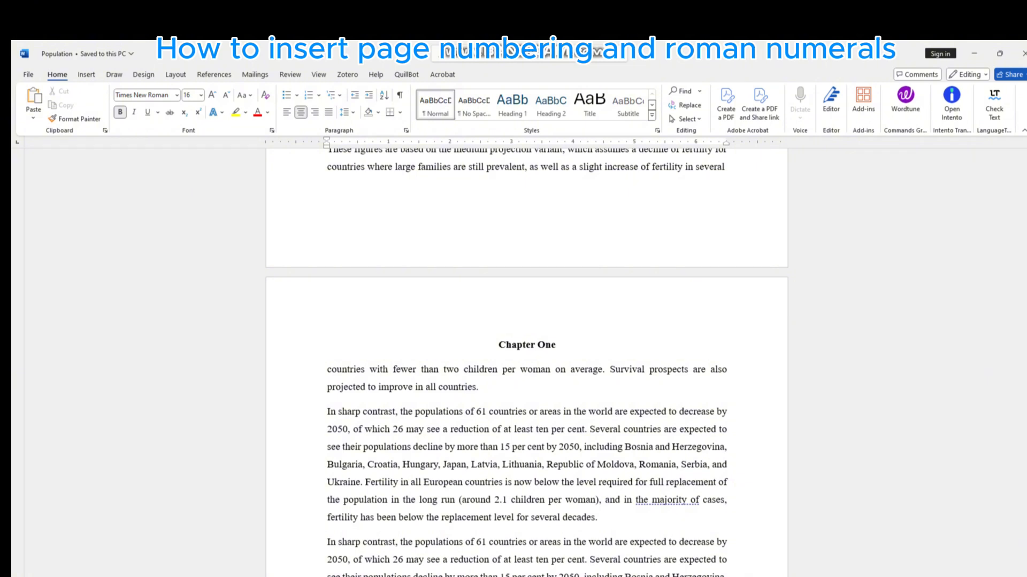
scroll(527, 363, down, 6)
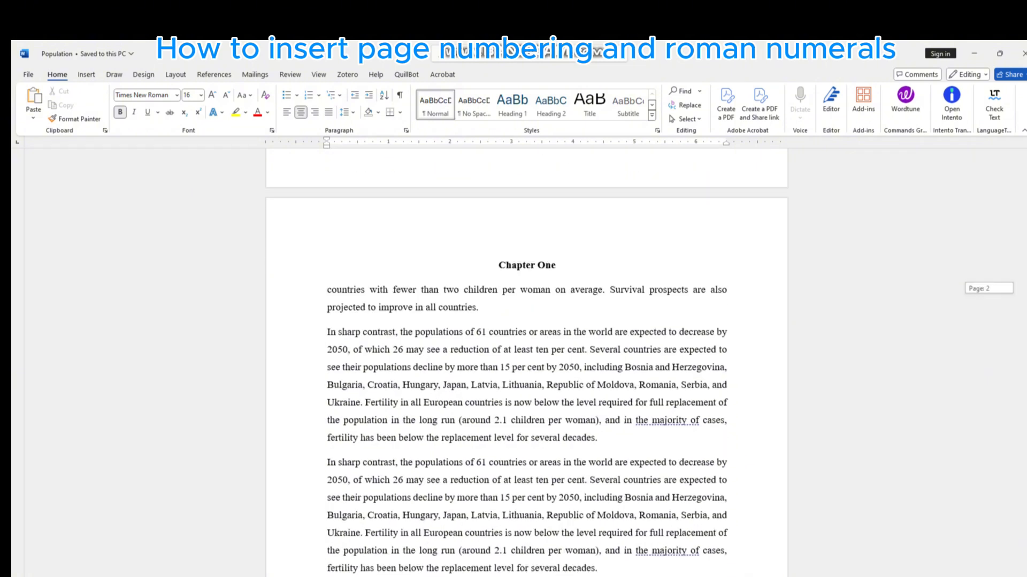
scroll(527, 305, down, 1)
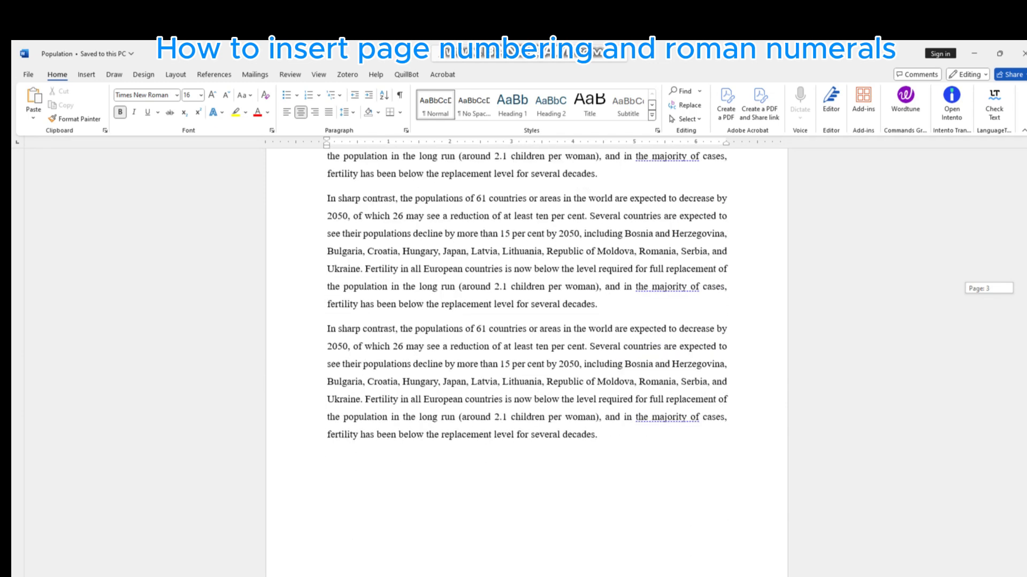
scroll(526, 364, down, 15)
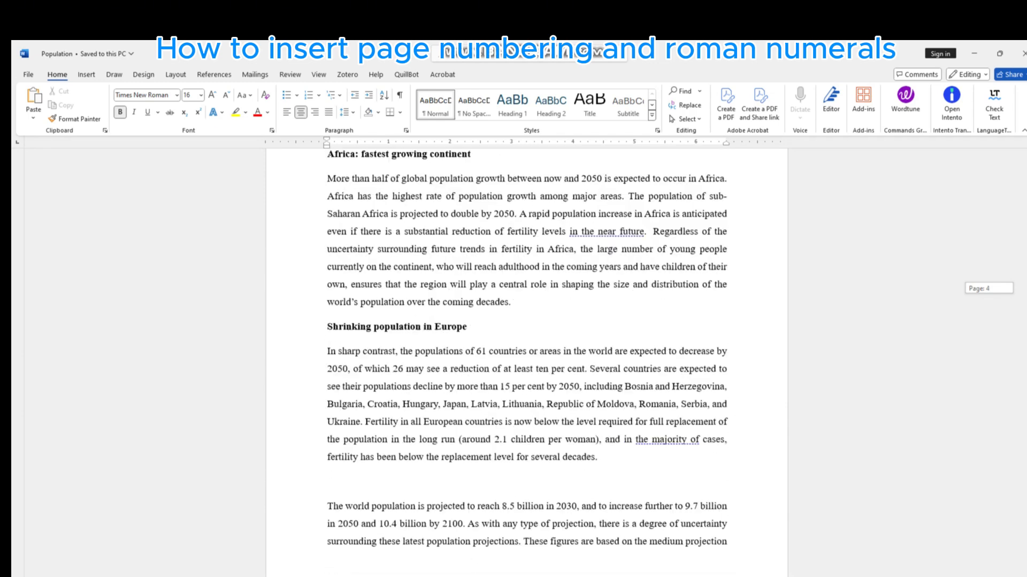
scroll(526, 363, down, 12)
scroll(527, 364, down, 8)
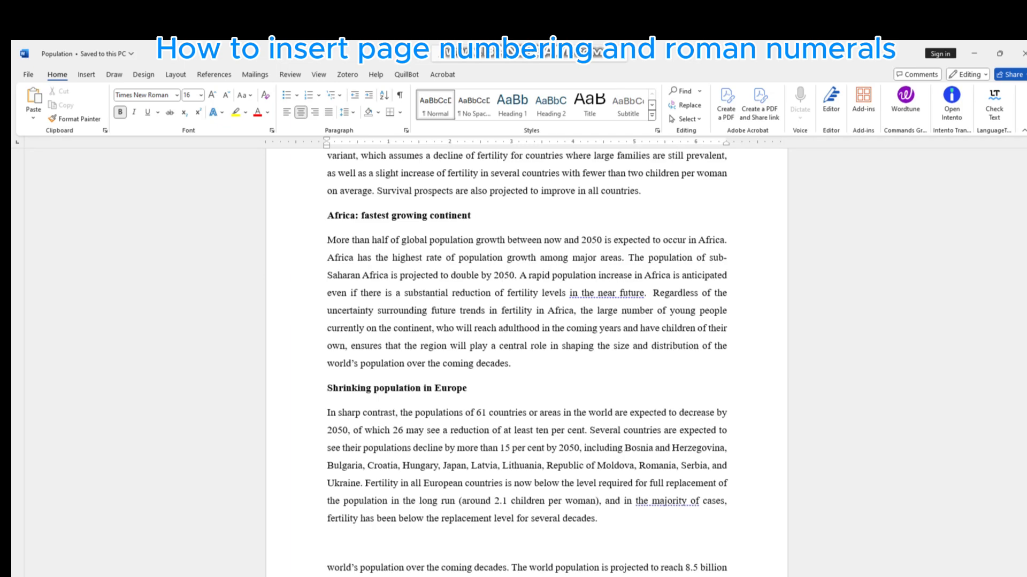
scroll(527, 363, down, 20)
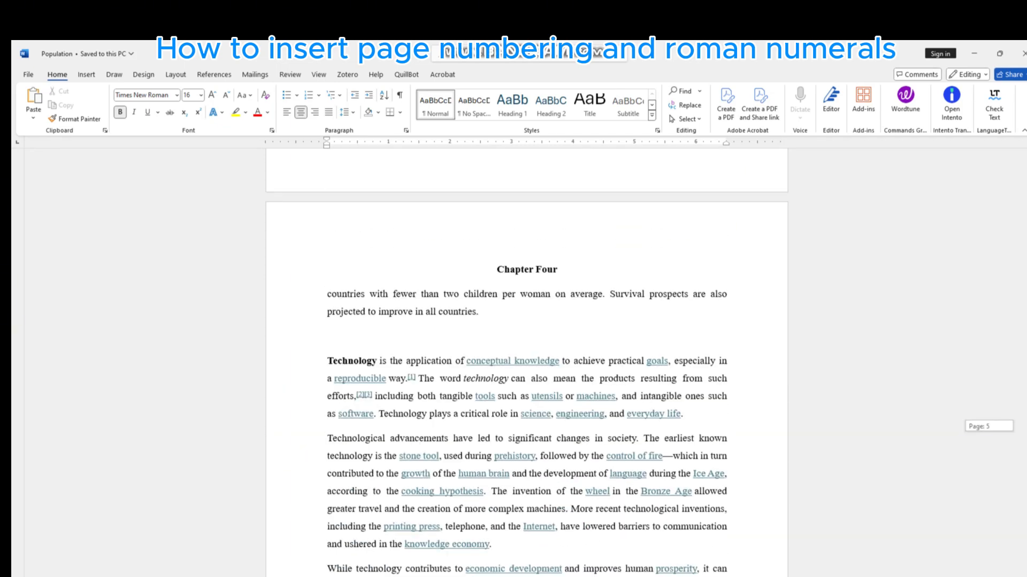
scroll(527, 364, down, 12)
scroll(527, 364, up, 20)
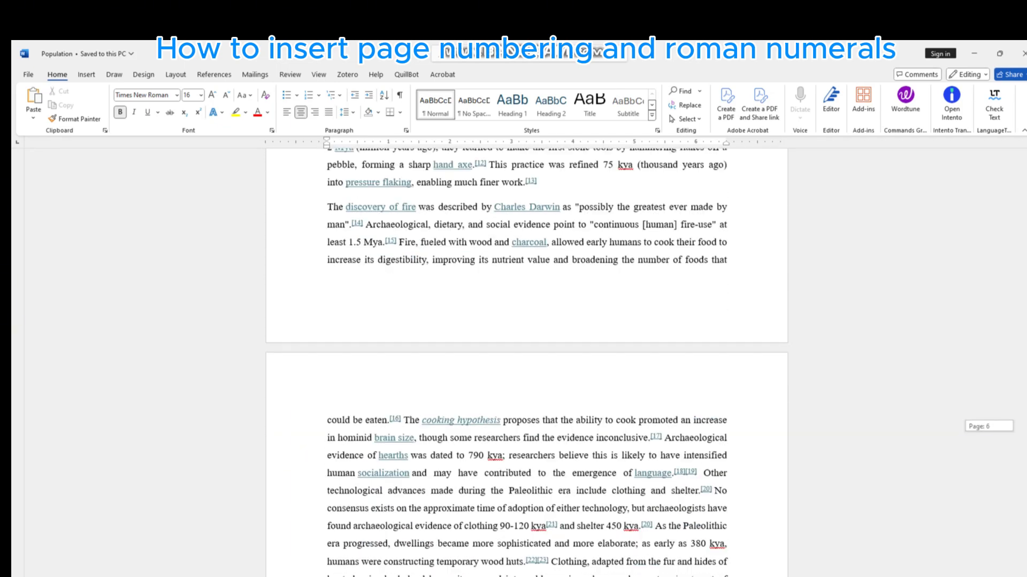
scroll(527, 363, up, 20)
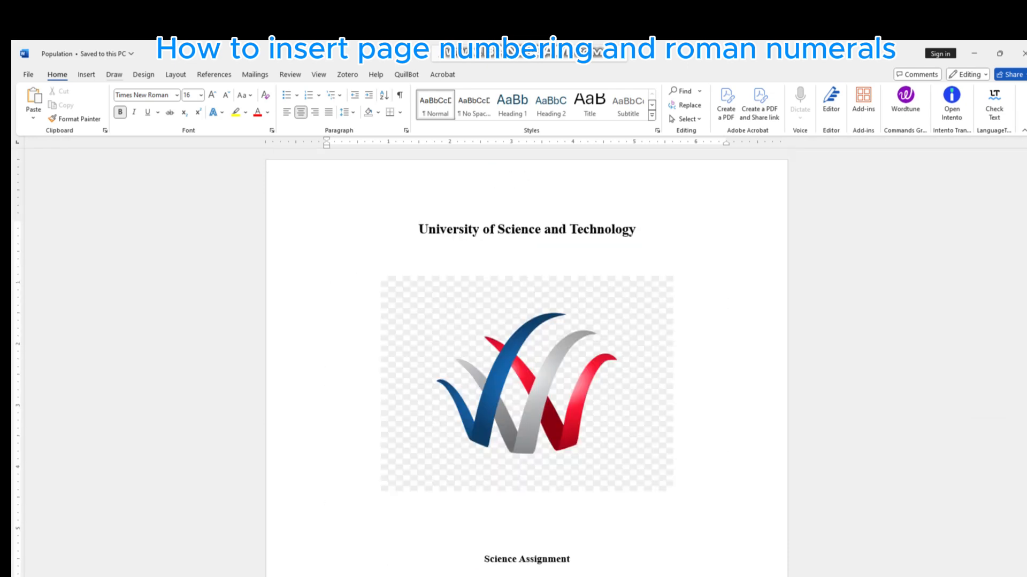
- Insert page numbers at the bottom of the page in the Plain Number 2 style and return to the body text
click(86, 75)
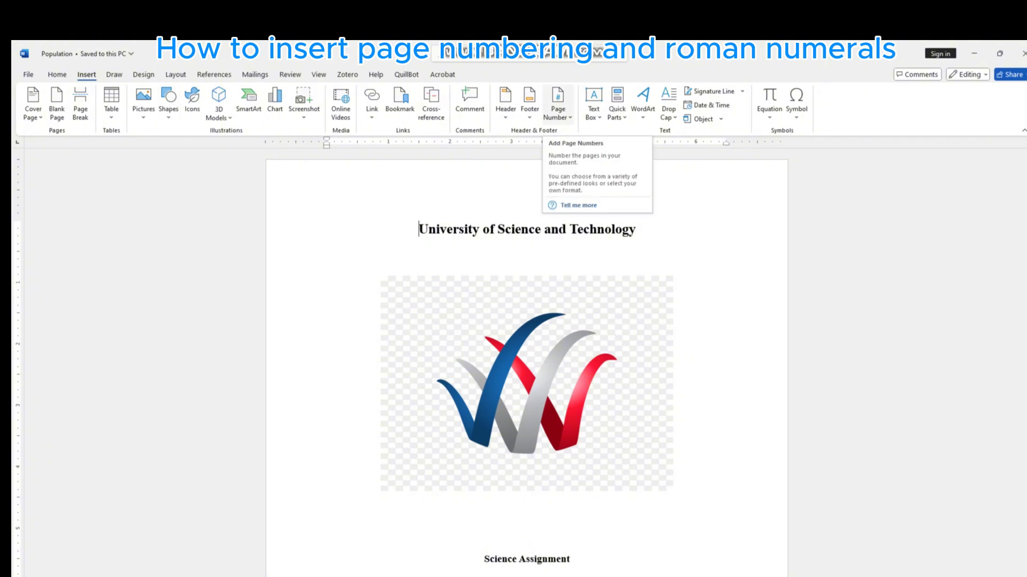
click(557, 104)
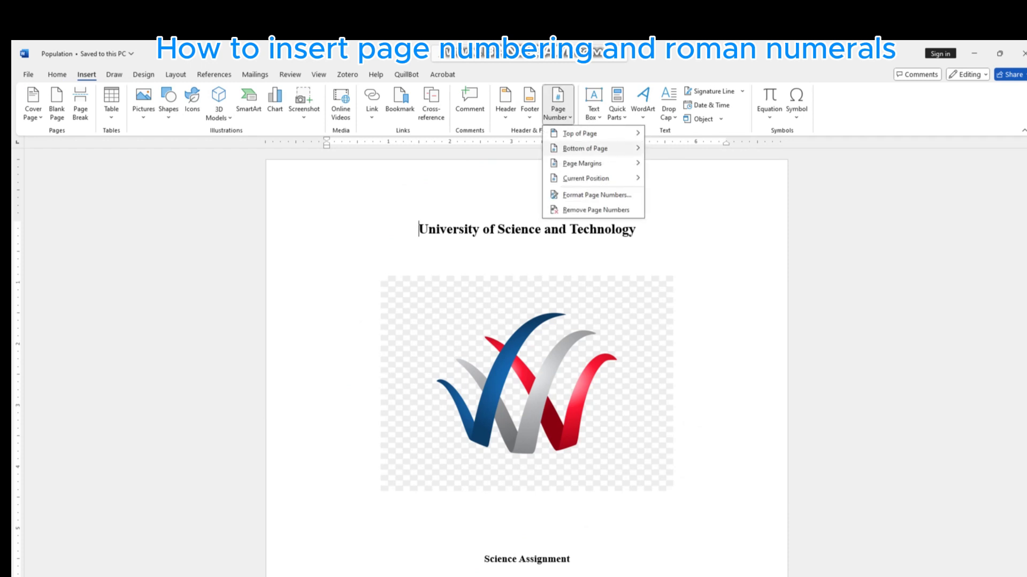
mouse_move(585, 148)
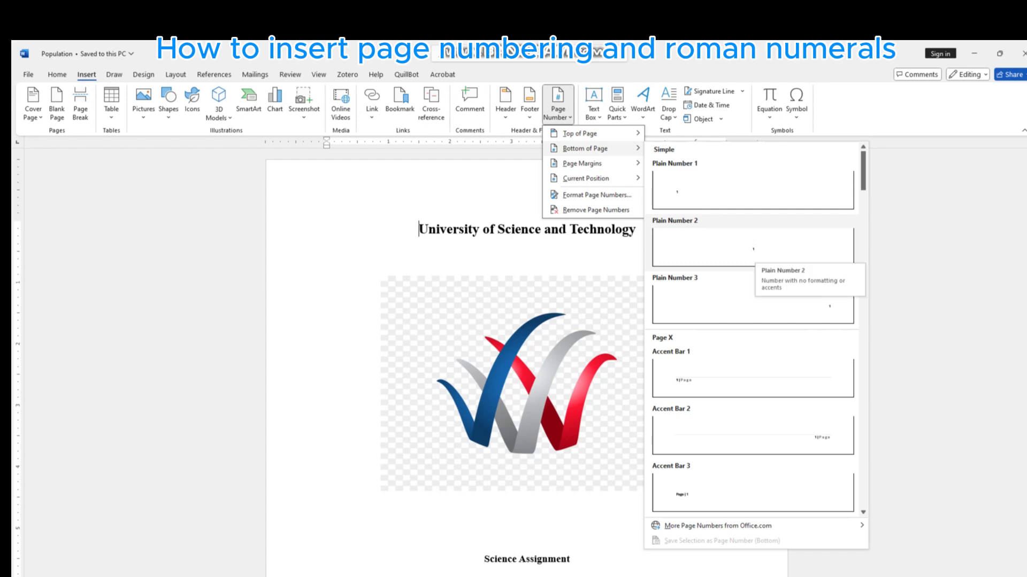
click(753, 247)
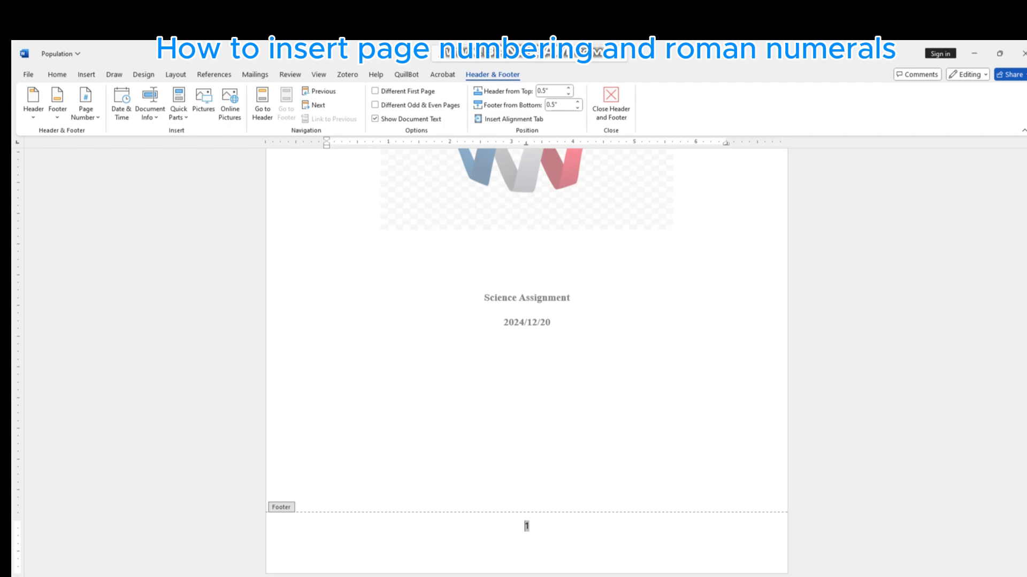
double_click(550, 323)
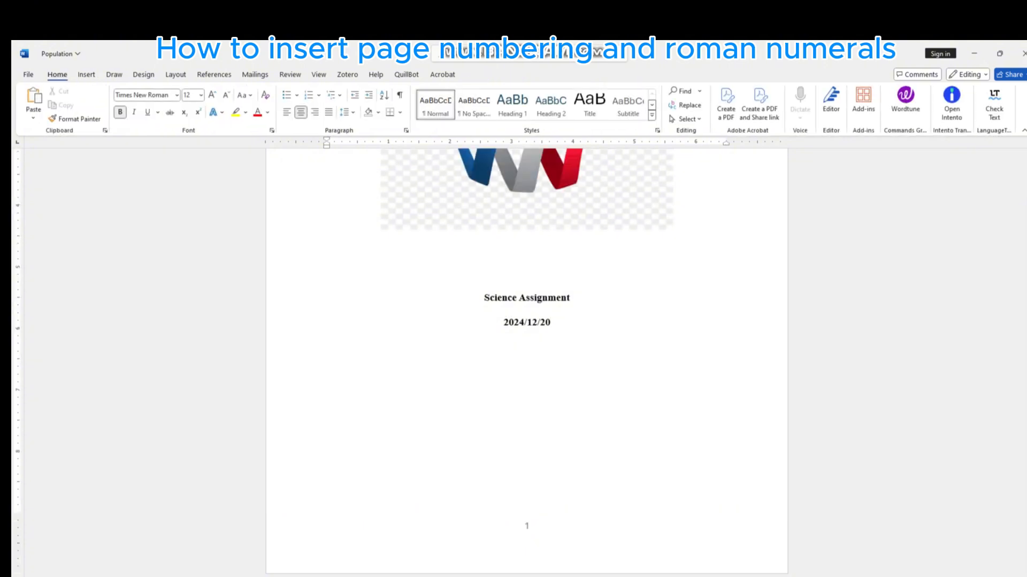
- Check the footer page numbers throughout the document, from the cover page to the last page
scroll(527, 347, up, 5)
scroll(526, 348, down, 8)
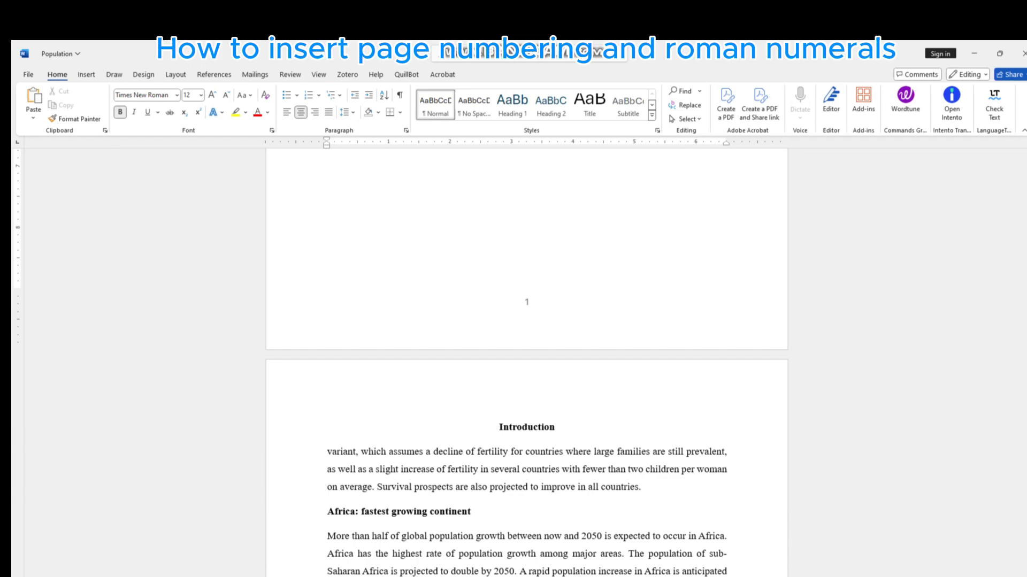
scroll(527, 348, down, 10)
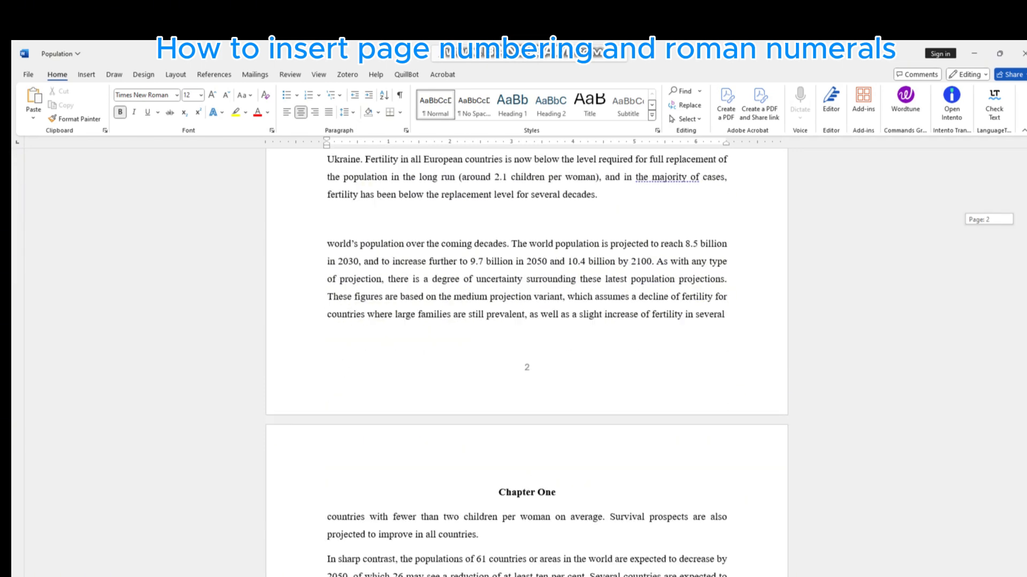
scroll(527, 347, up, 5)
scroll(527, 347, up, 8)
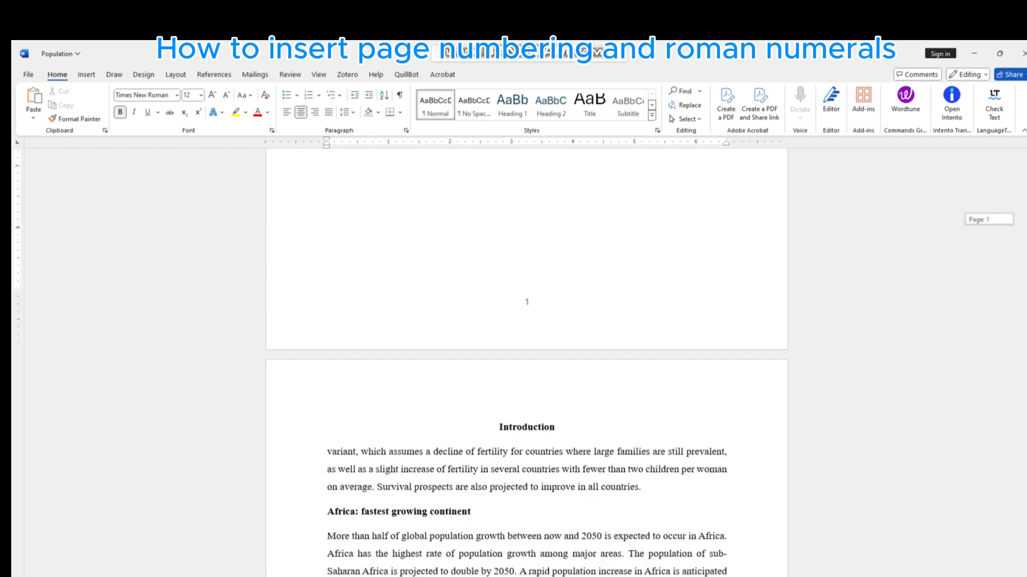
scroll(527, 347, down, 12)
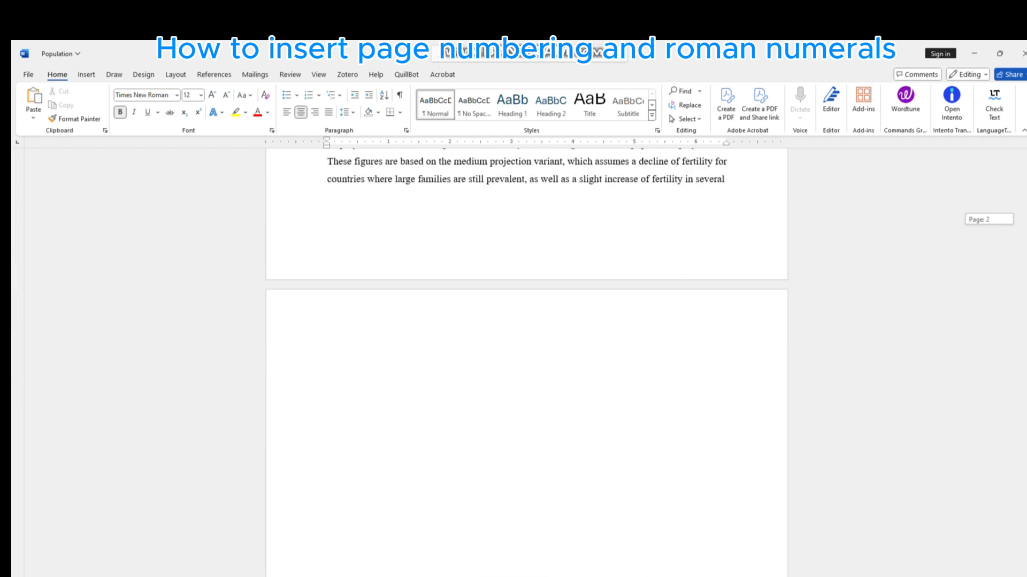
scroll(526, 348, down, 20)
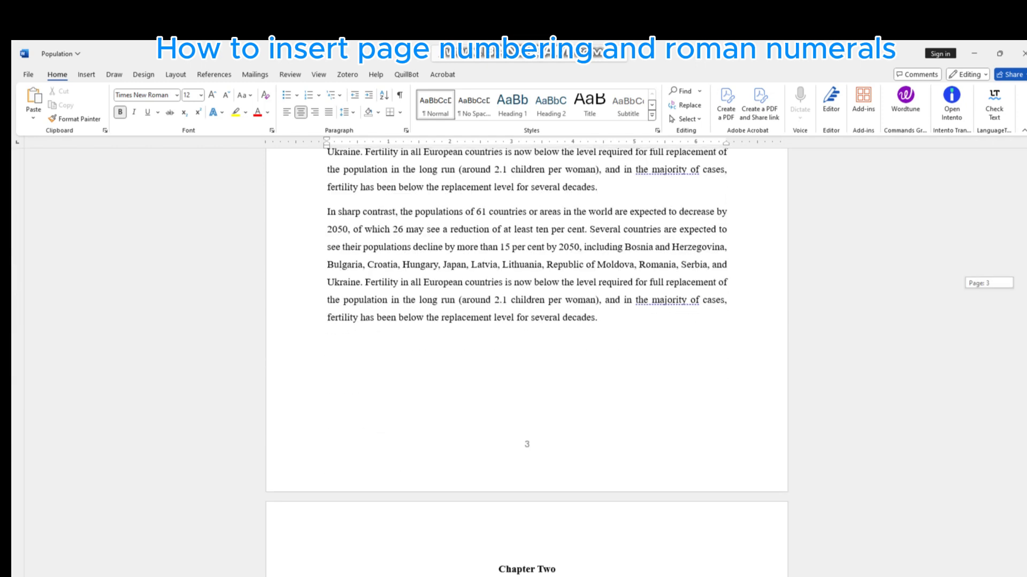
scroll(526, 348, down, 20)
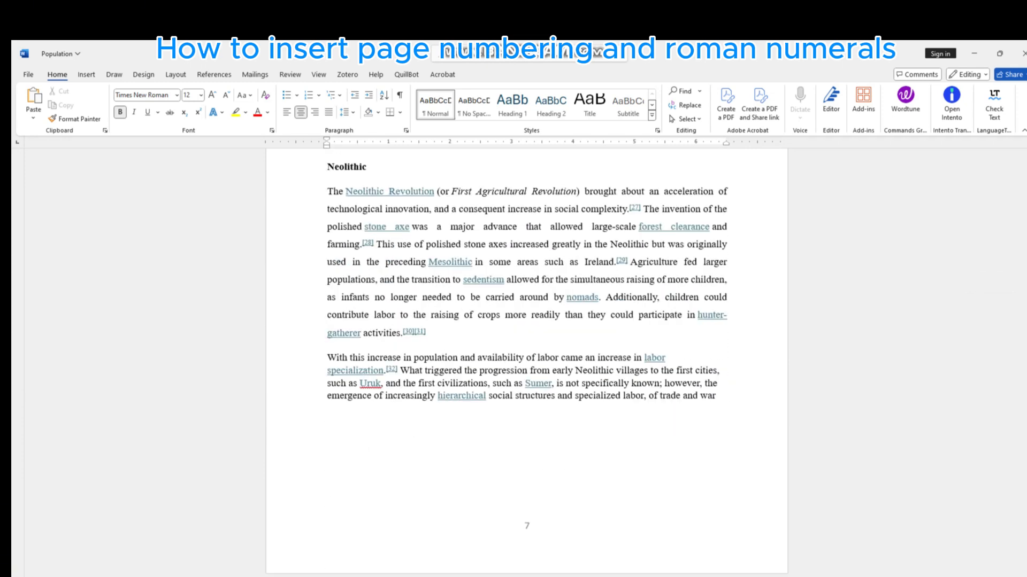
scroll(527, 348, up, 20)
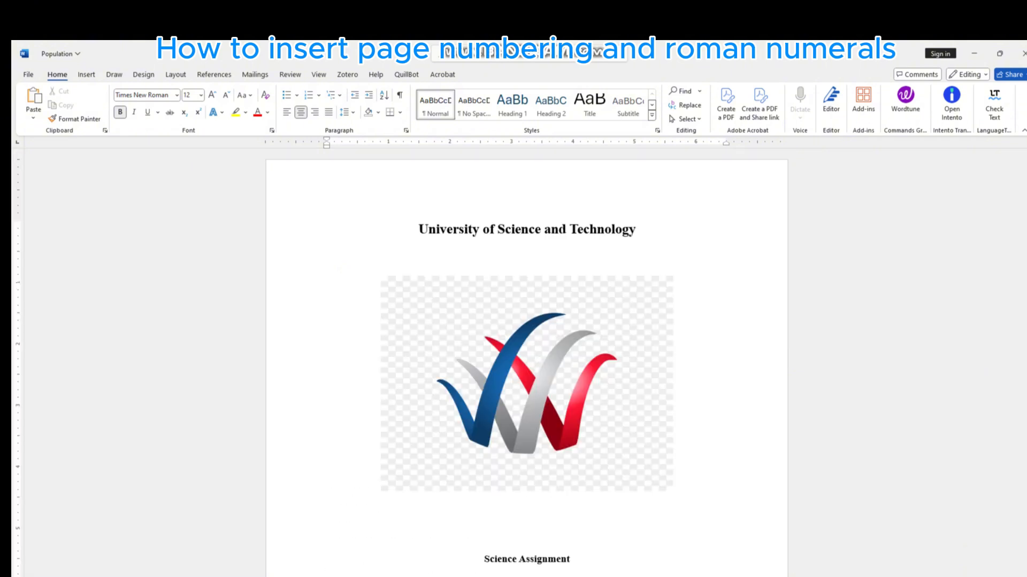
- Examine the page numbering on the cover page and the transition to the Introduction page
scroll(527, 348, down, 3)
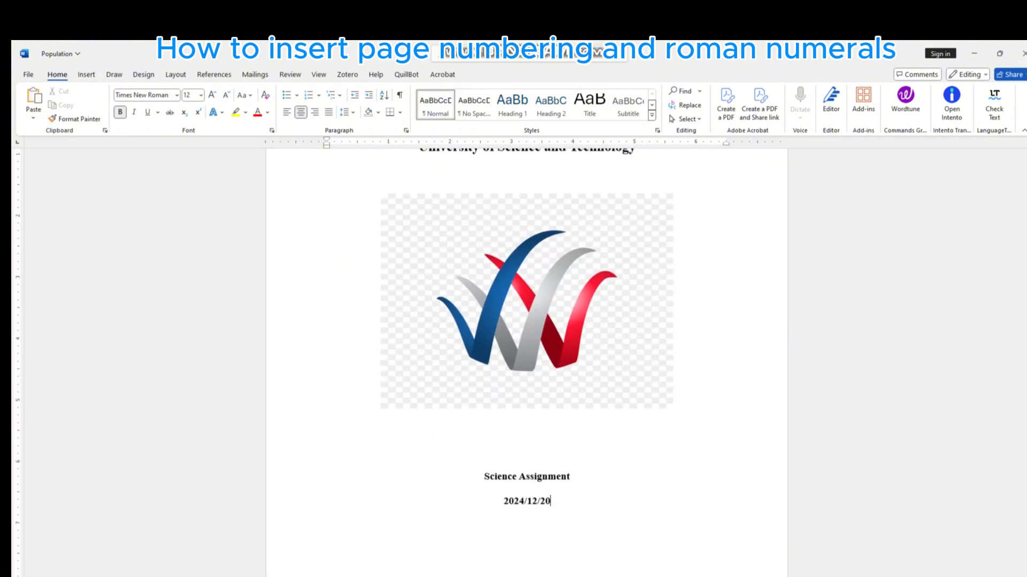
scroll(527, 348, down, 10)
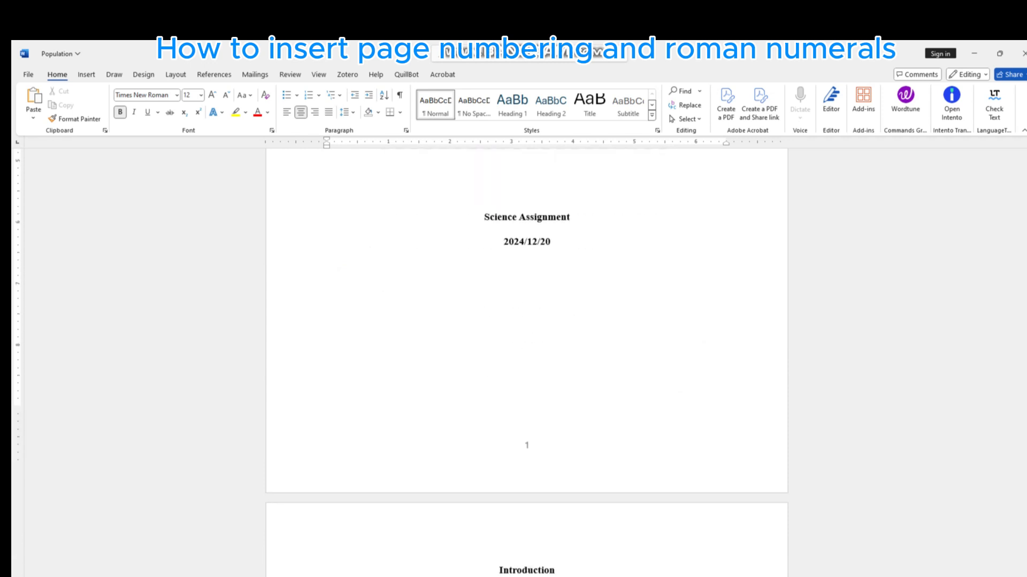
scroll(526, 348, down, 1)
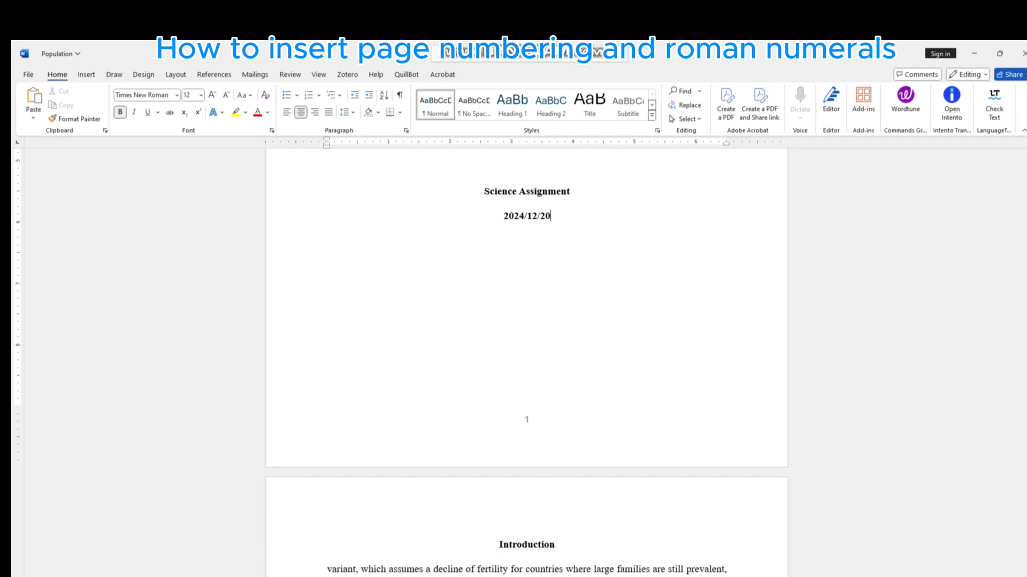
scroll(527, 348, down, 5)
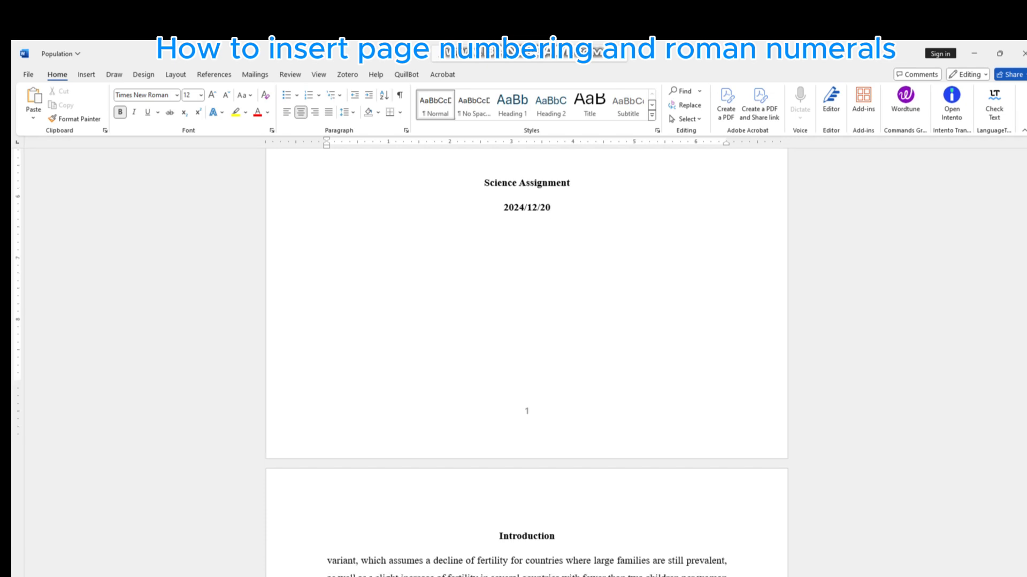
scroll(527, 347, down, 2)
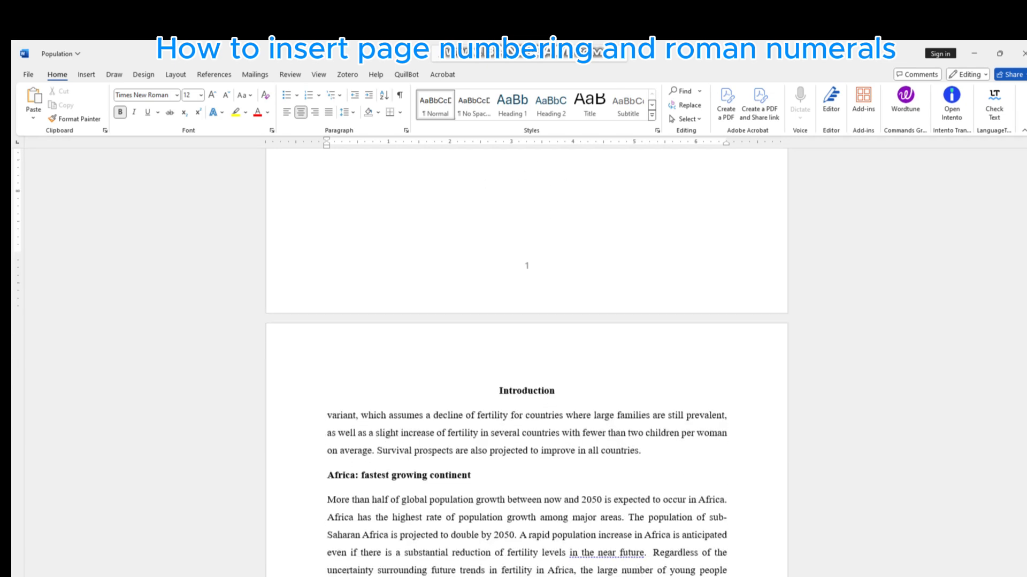
scroll(527, 348, down, 2)
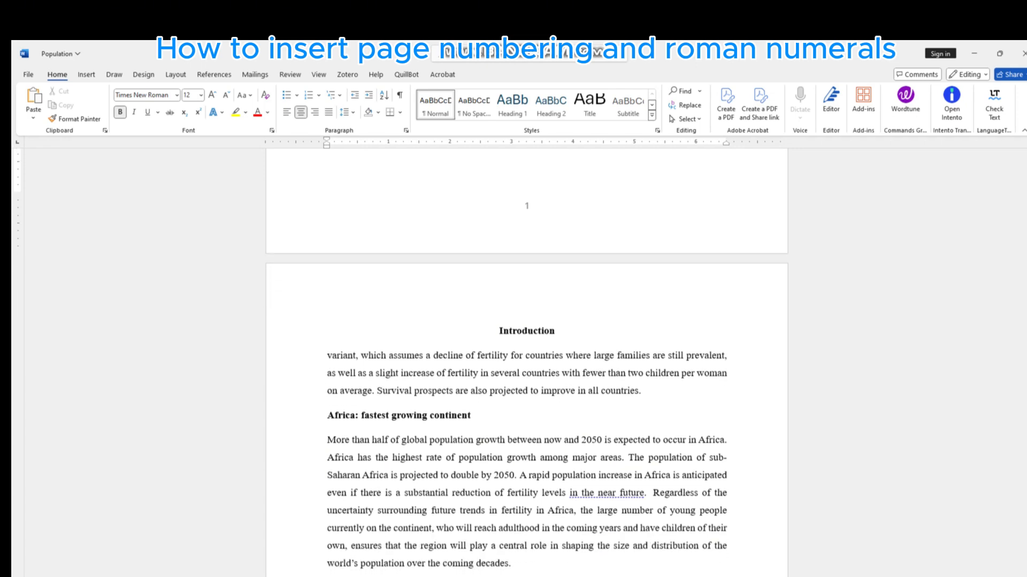
scroll(527, 348, down, 4)
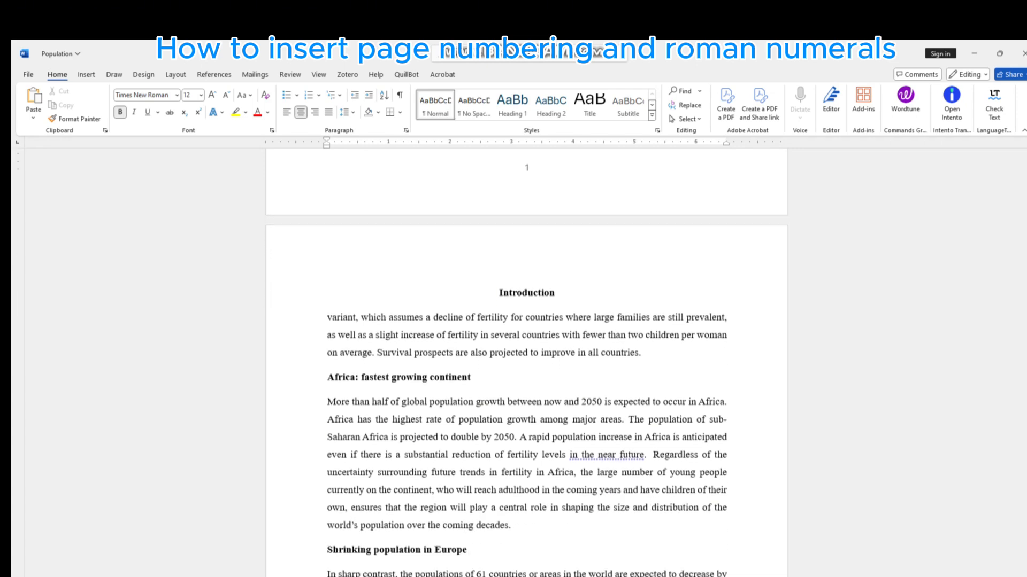
scroll(527, 347, down, 5)
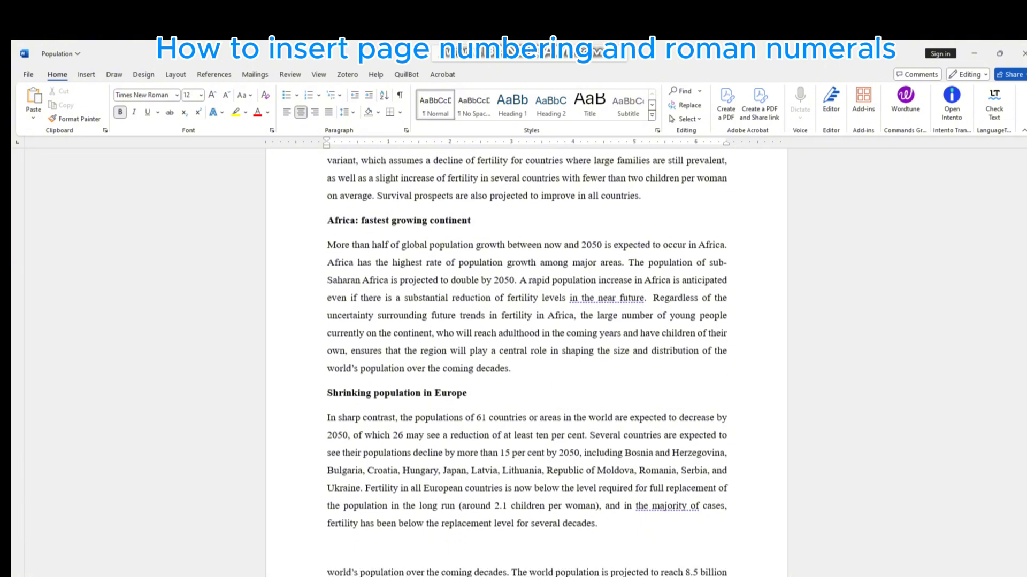
- Start a new section at the end of the Introduction text, just before Chapter One, by applying the page setup from this point forward
scroll(527, 348, down, 5)
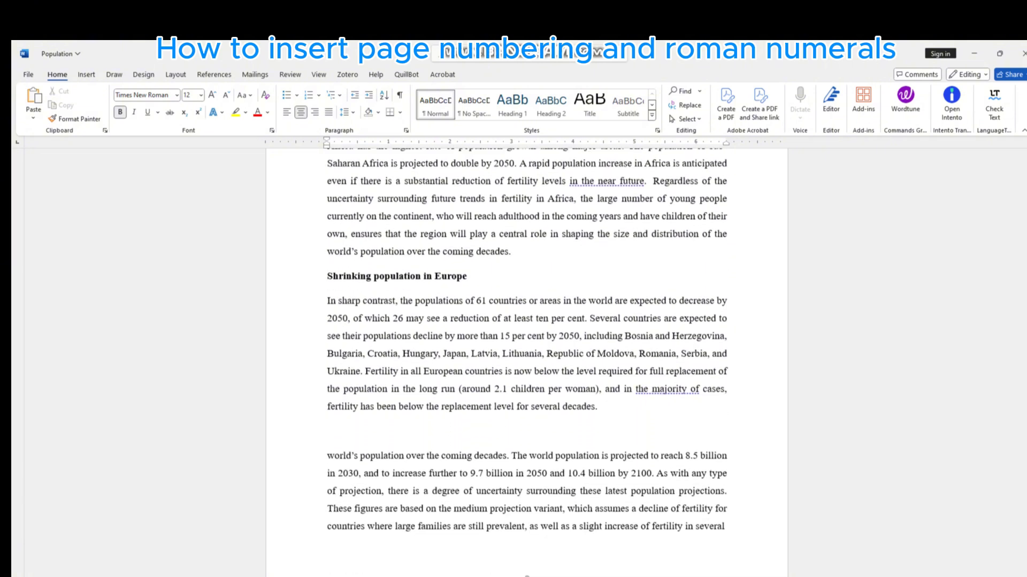
scroll(527, 348, down, 3)
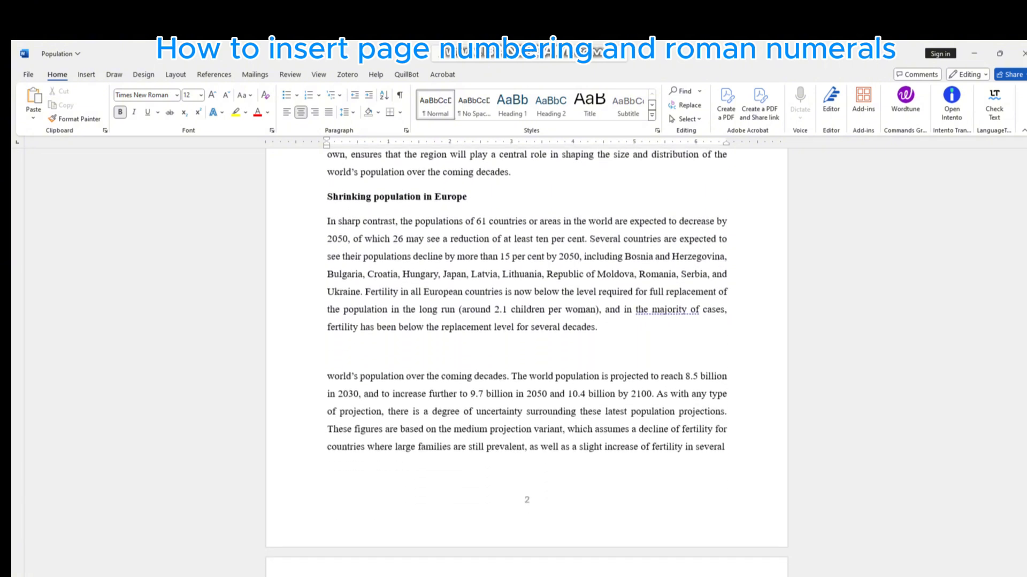
scroll(527, 348, down, 3)
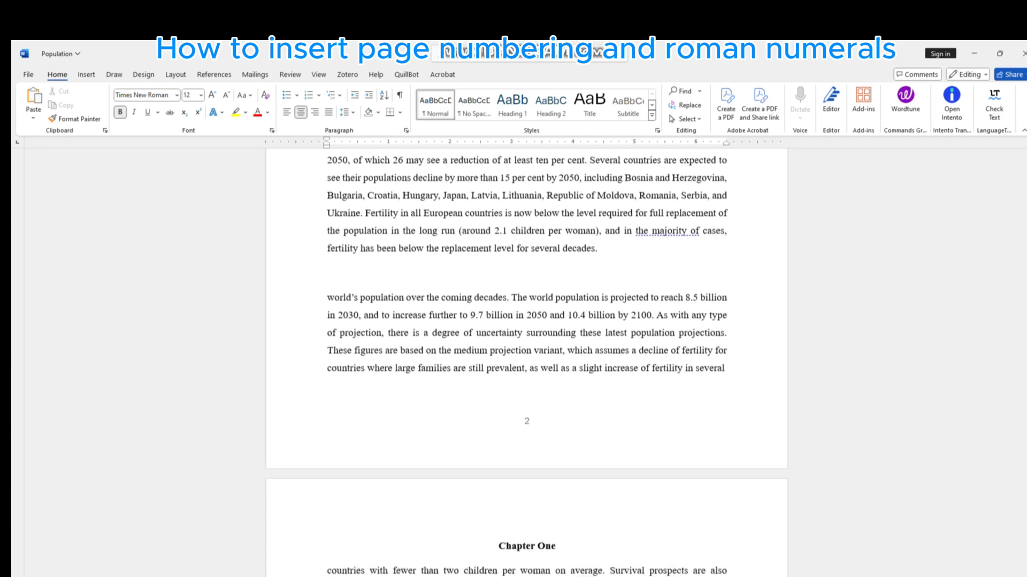
scroll(527, 347, down, 2)
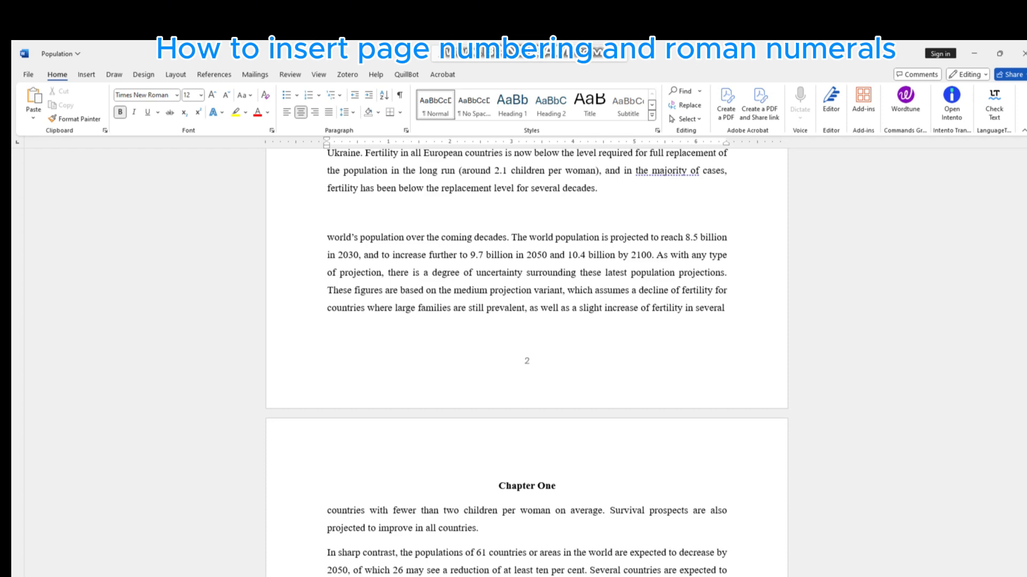
double_click(729, 310)
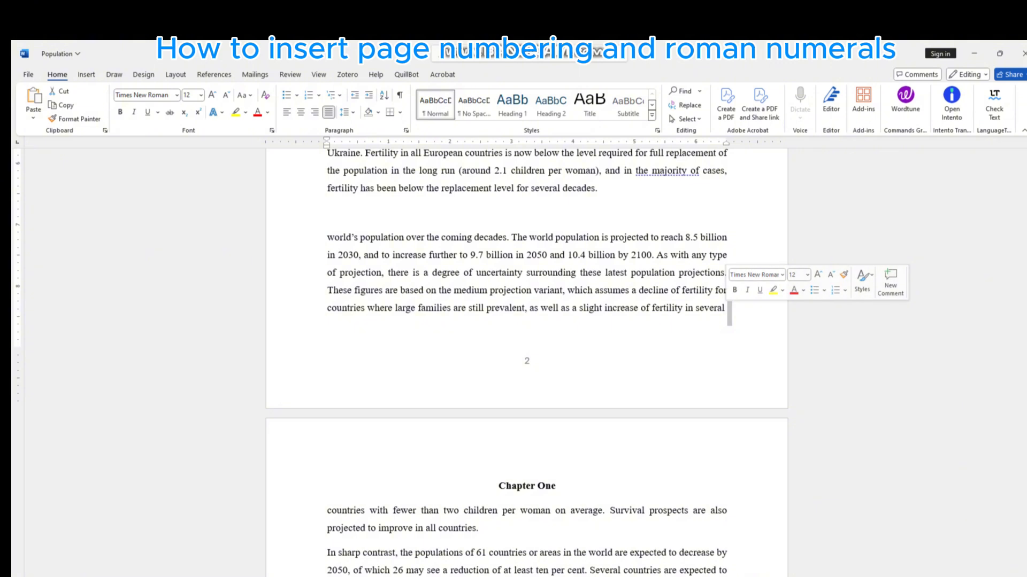
click(728, 310)
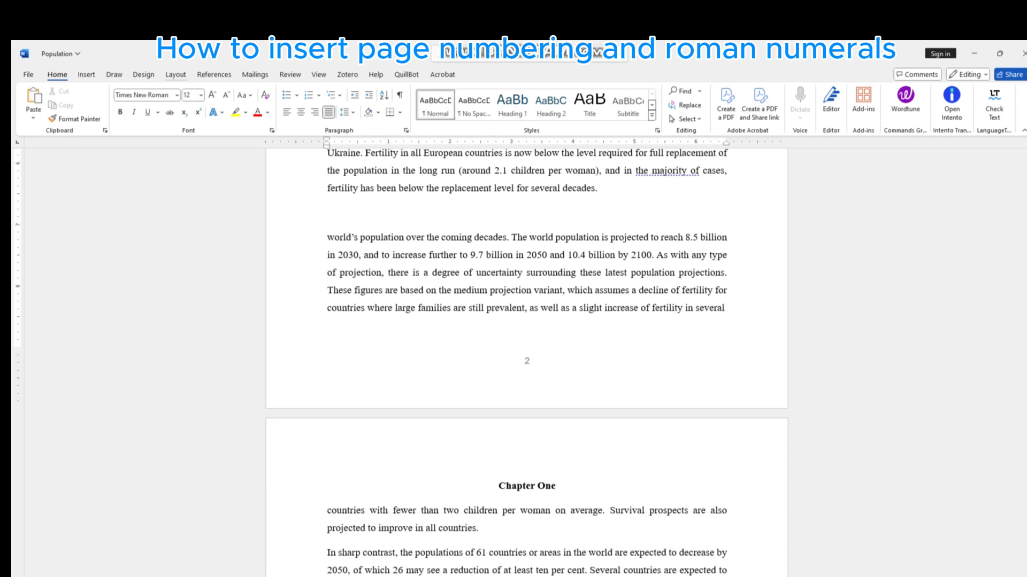
click(175, 74)
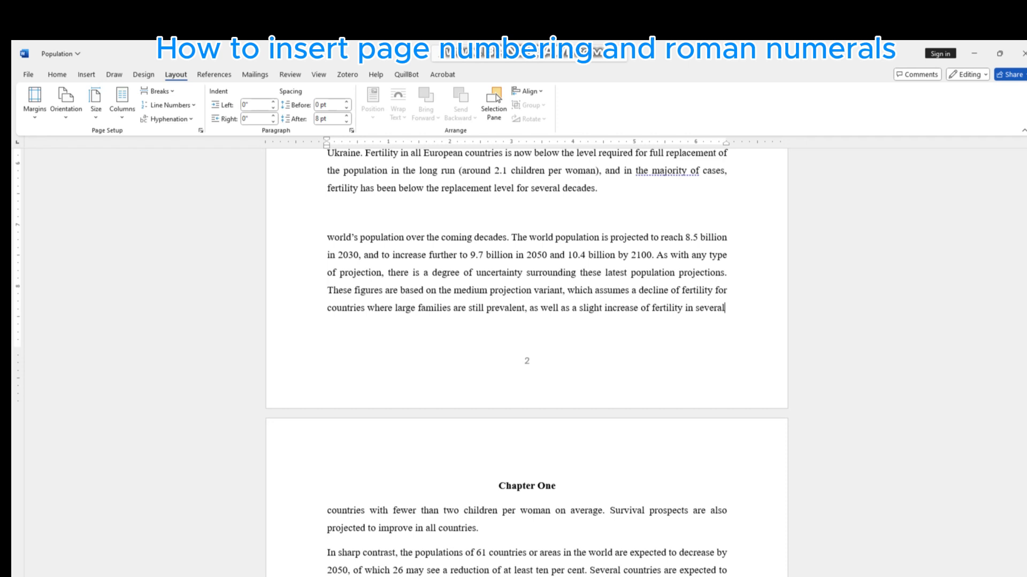
click(201, 130)
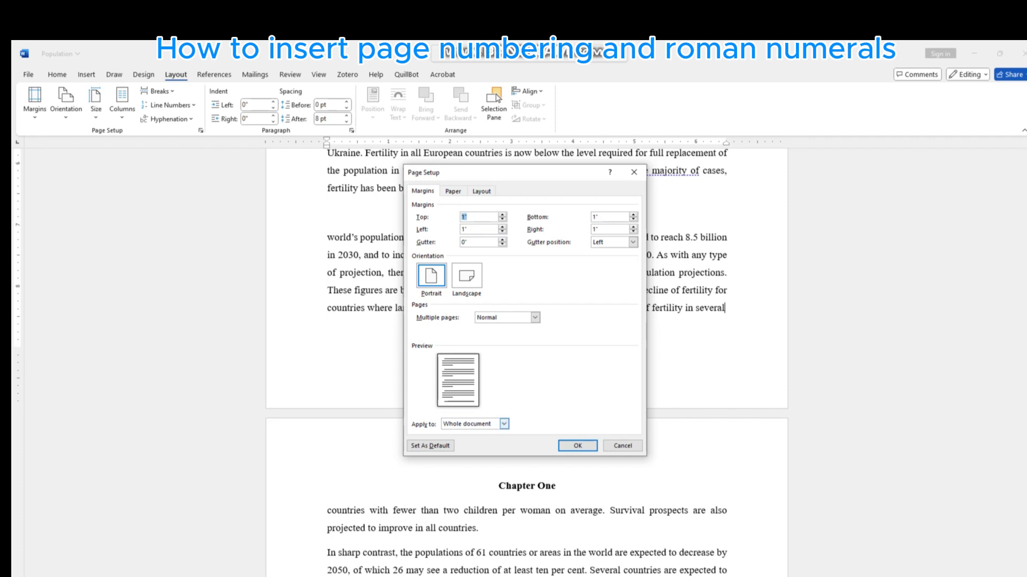
click(503, 424)
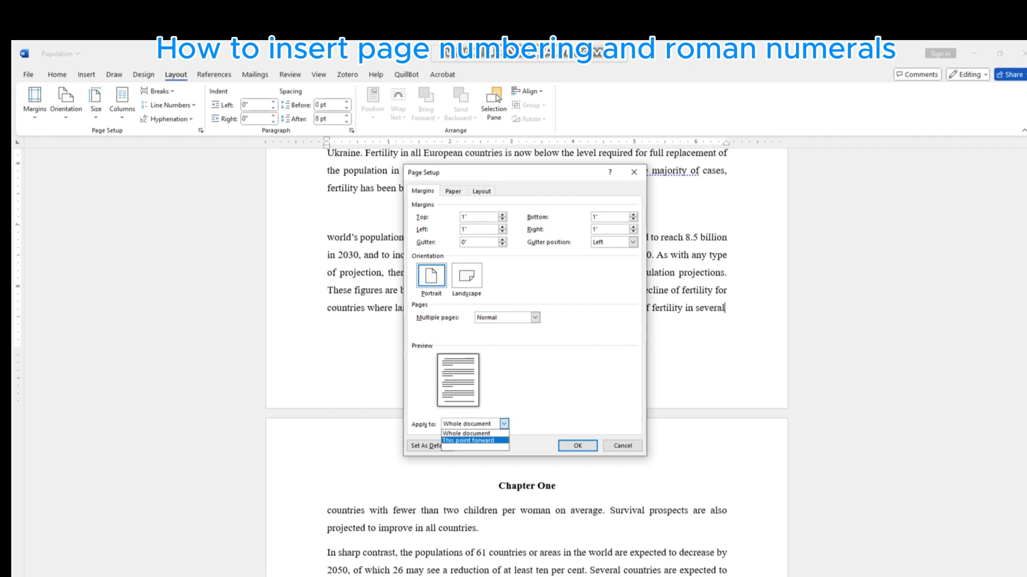
key(Return)
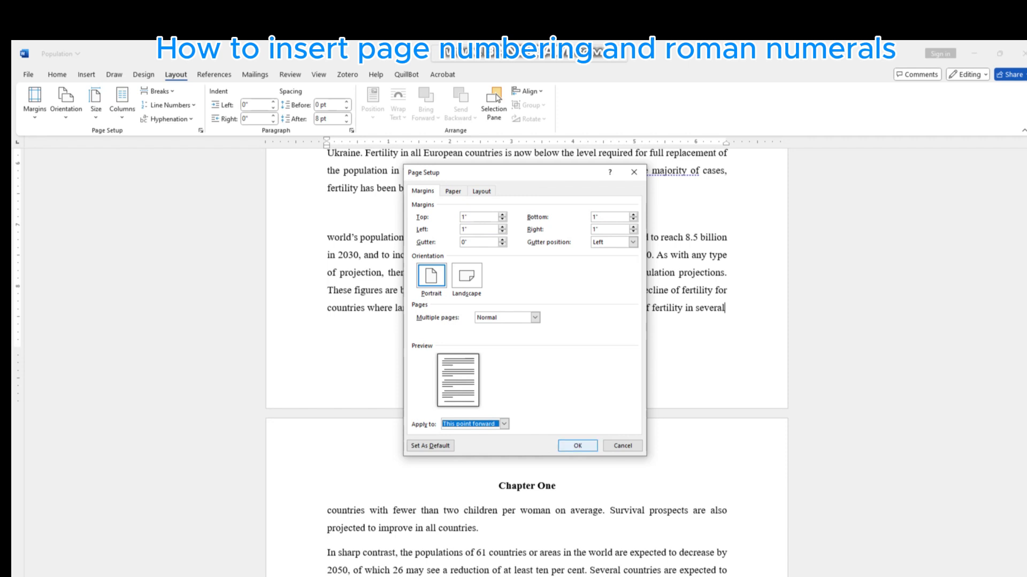
key(Return)
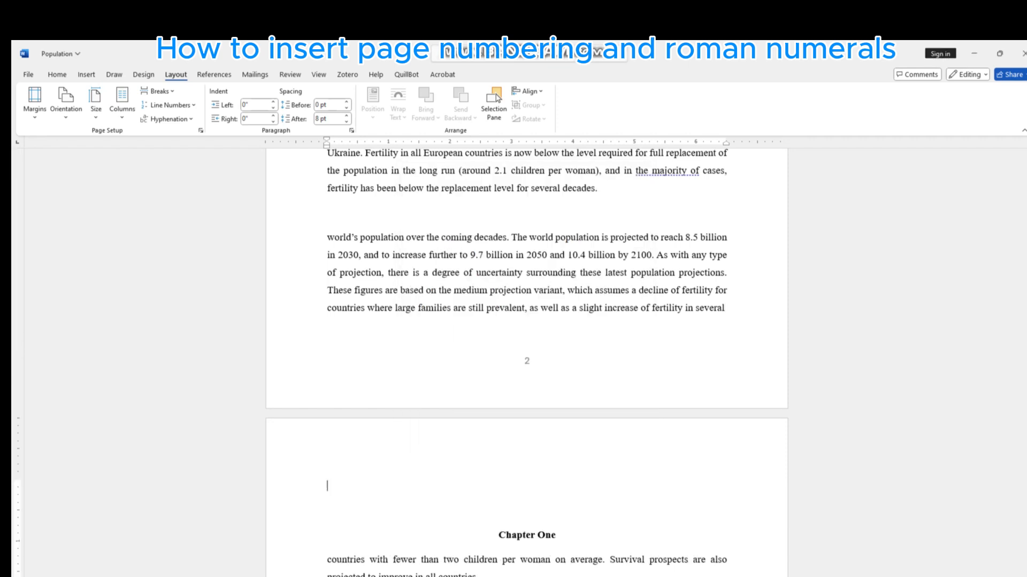
- Format the Section 1 footer page numbers as lowercase Roman numerals (i, ii, iii, …) starting at i, and return to the body text
scroll(527, 364, down, 3)
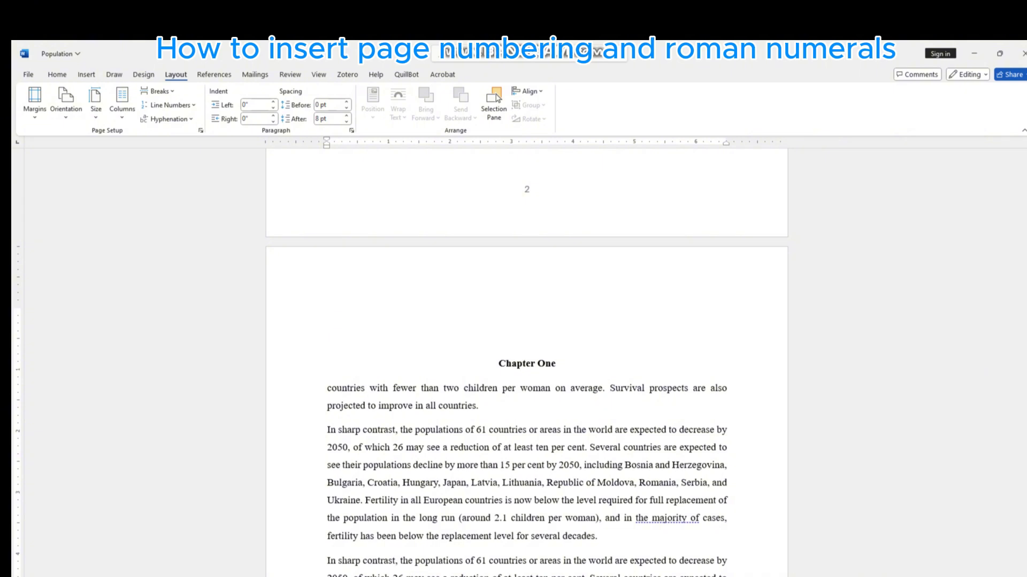
scroll(527, 364, up, 2)
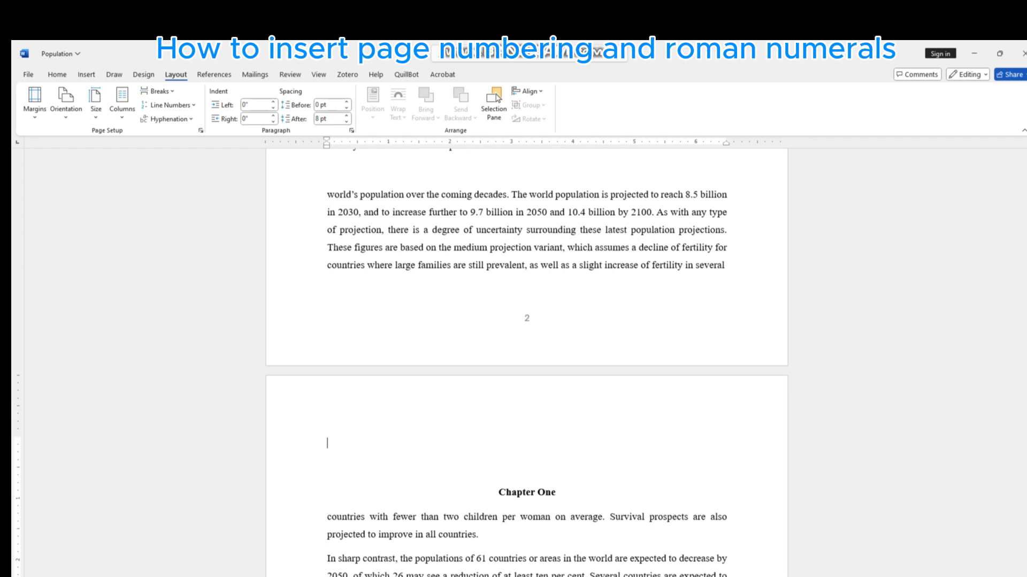
double_click(526, 307)
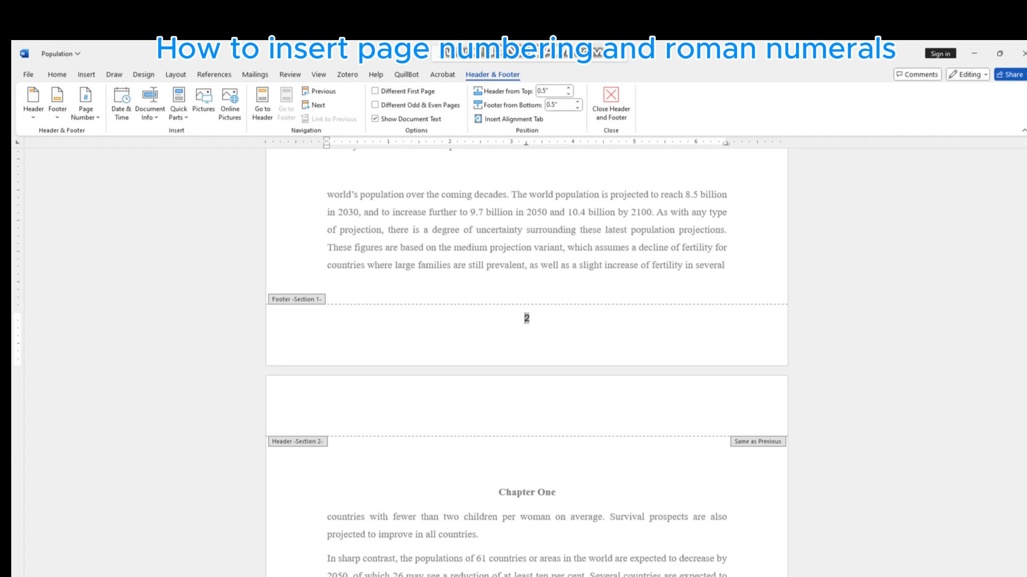
right_click(526, 319)
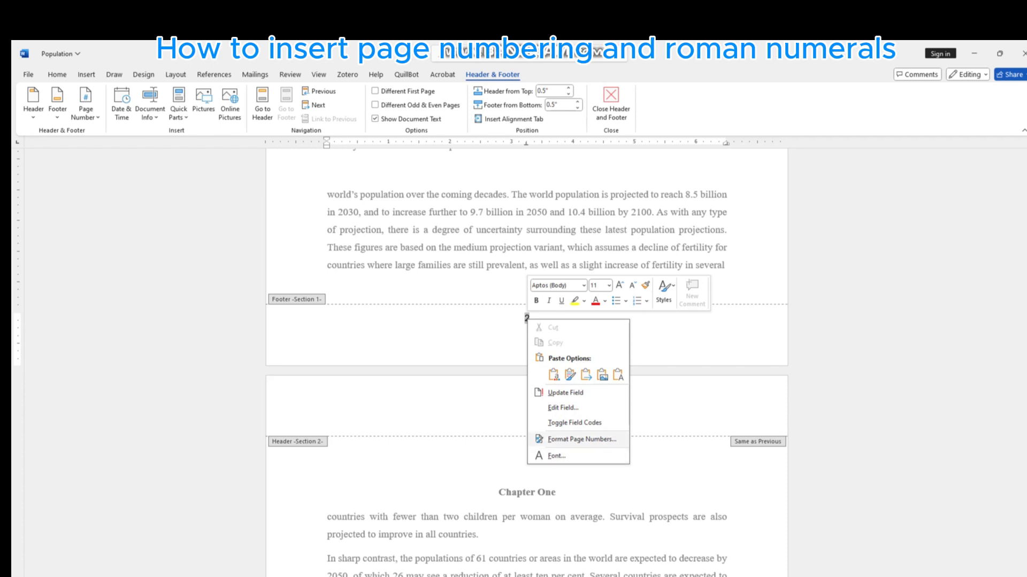
click(582, 439)
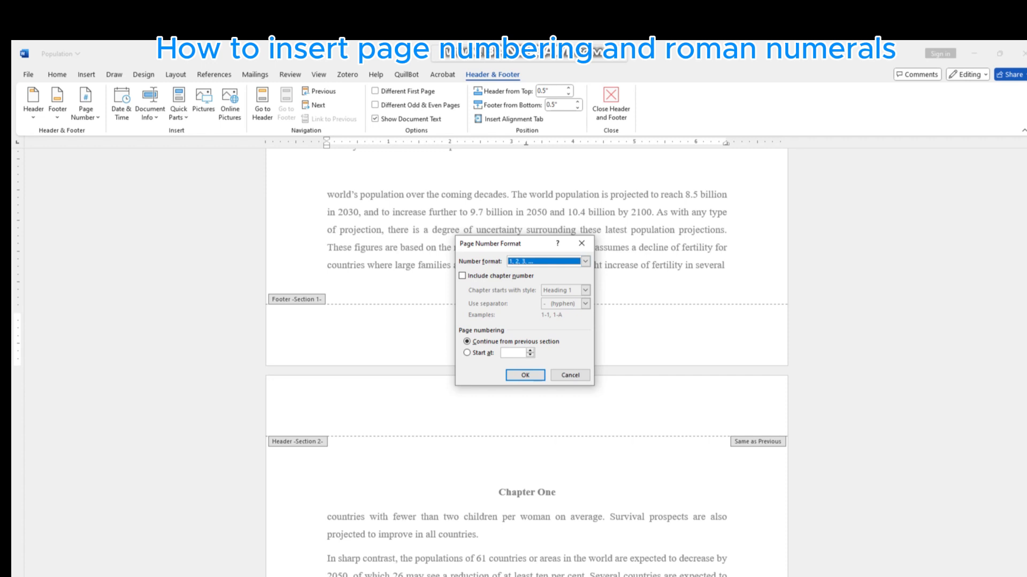
click(585, 261)
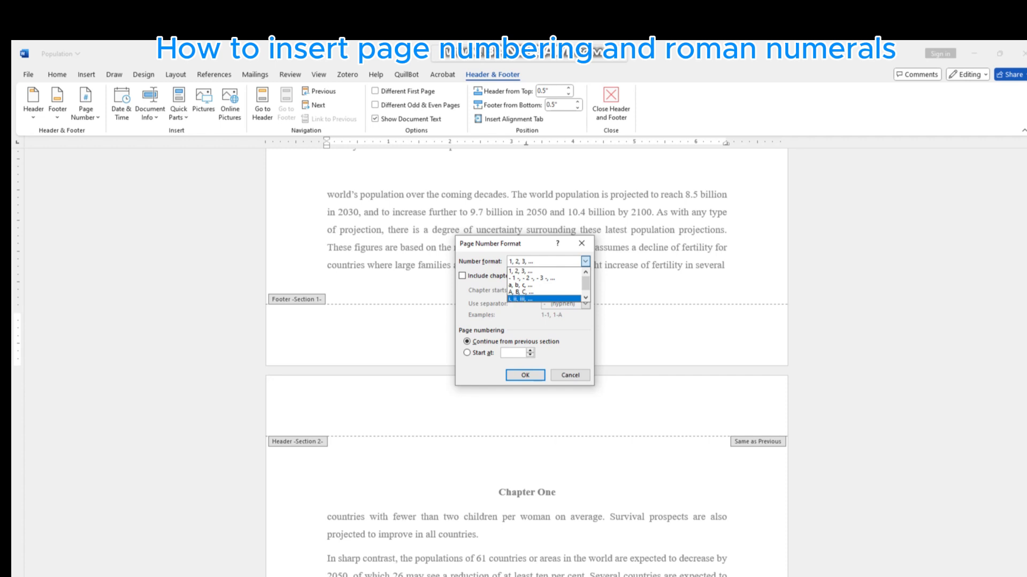
click(543, 299)
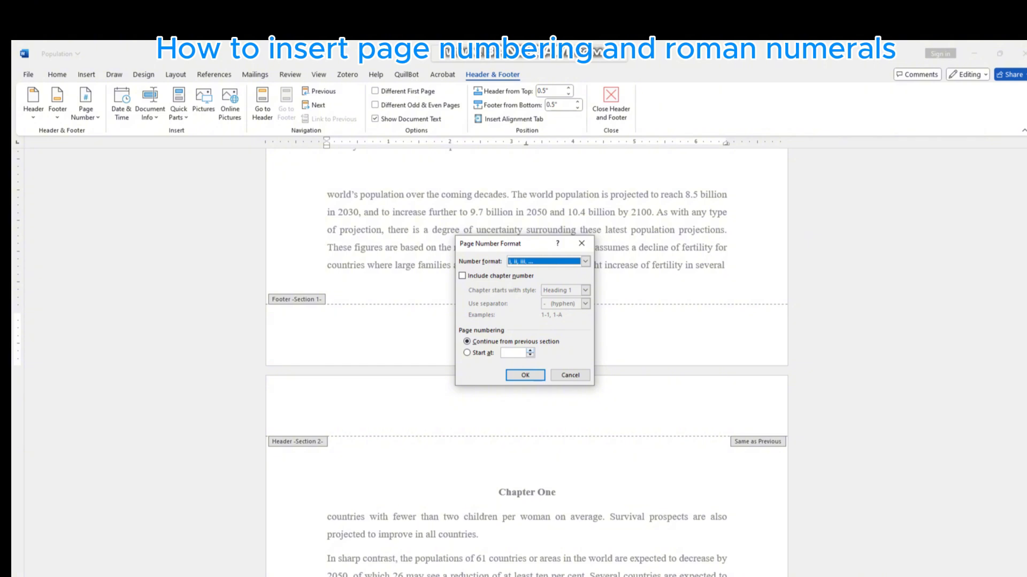
click(466, 353)
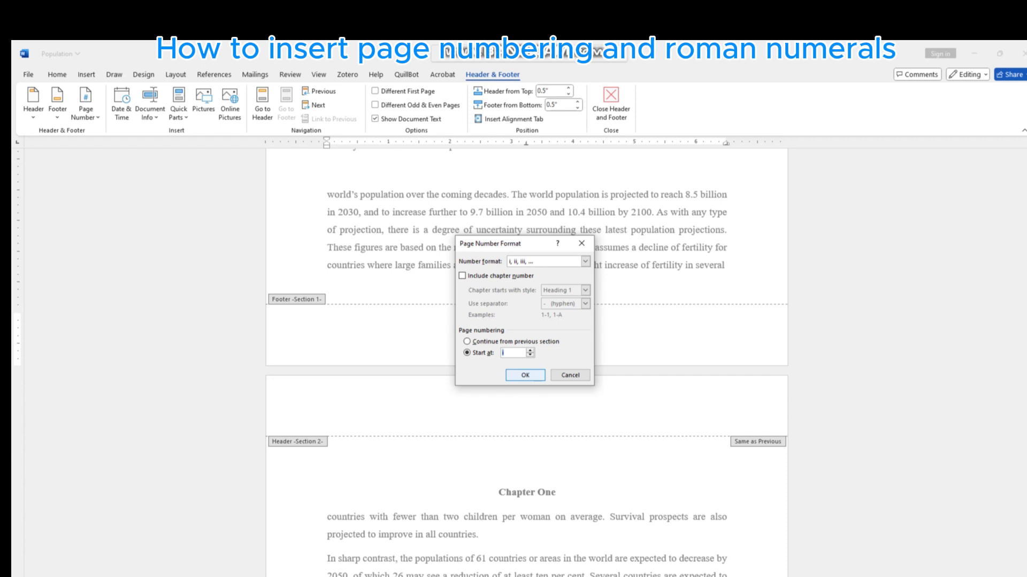
key(Return)
double_click(328, 370)
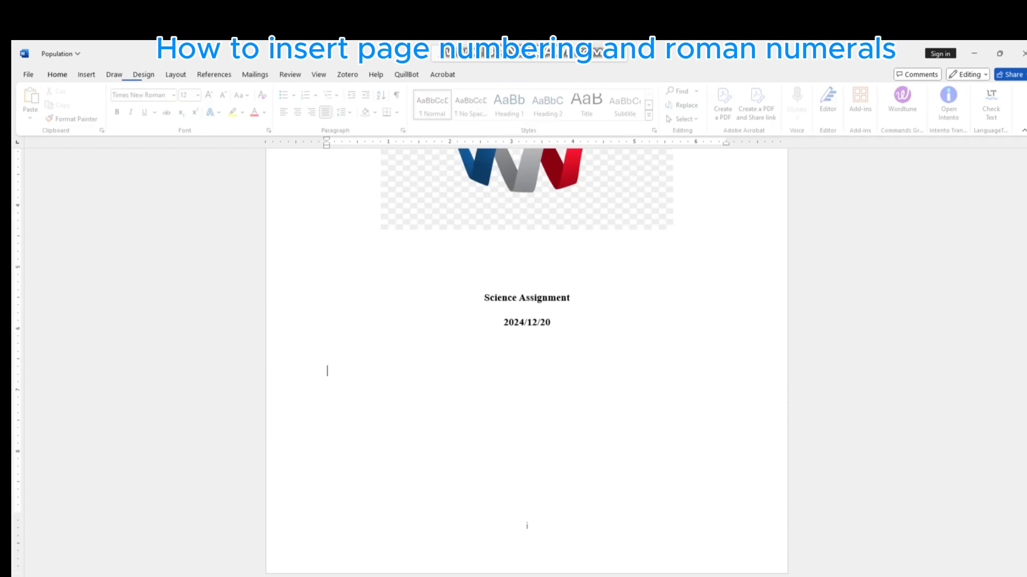
- Restart the Section 2 footer page numbering at 1 on the Chapter One page and close the footer
drag(1024, 202, 1023, 218)
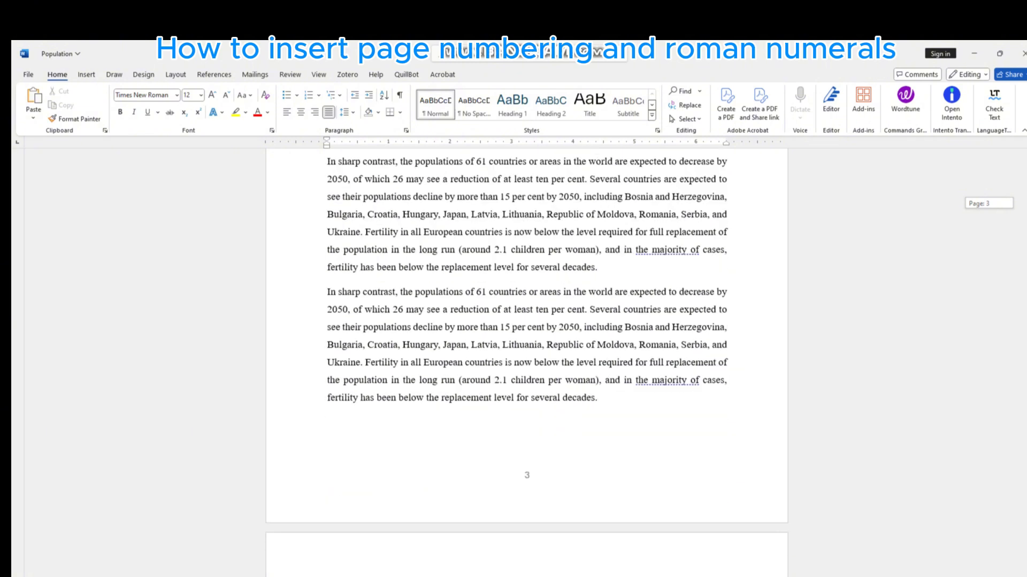
drag(1023, 218, 1023, 218)
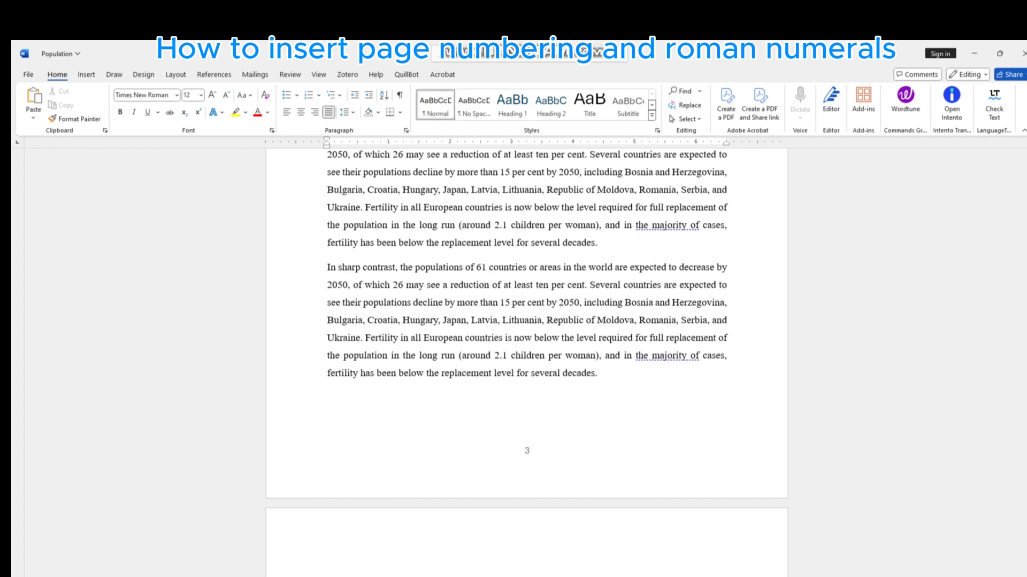
double_click(479, 443)
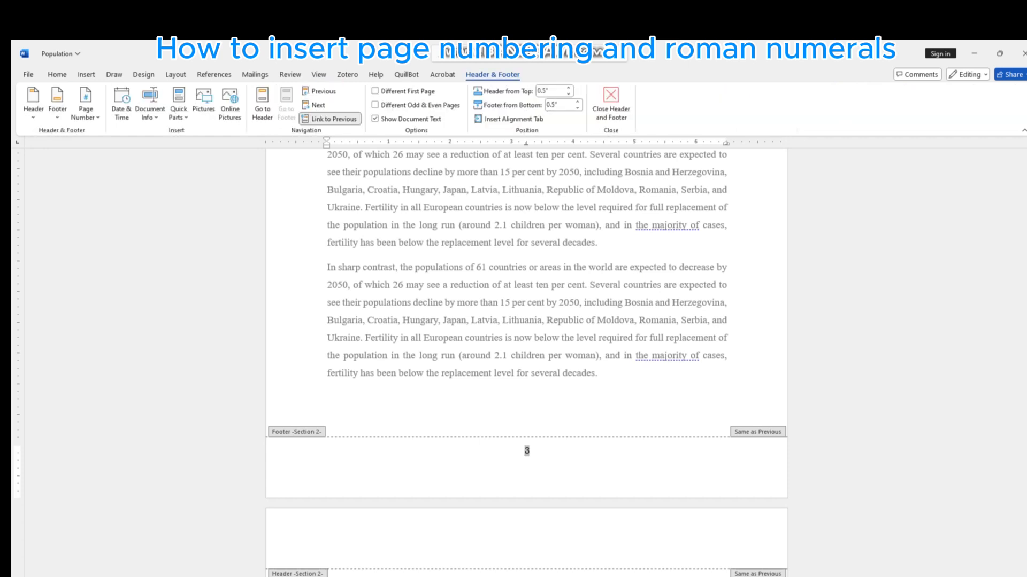
right_click(526, 449)
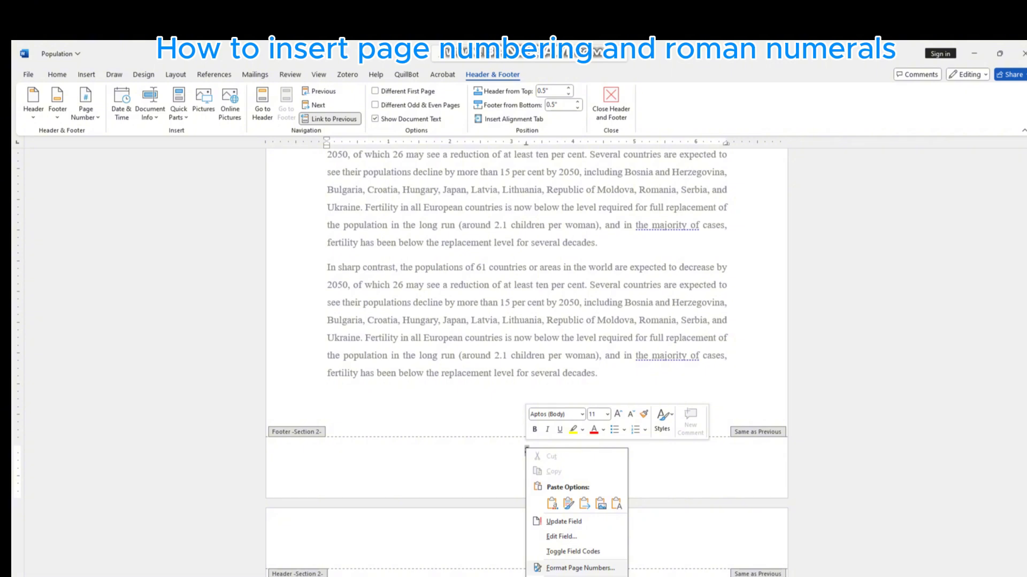
click(581, 568)
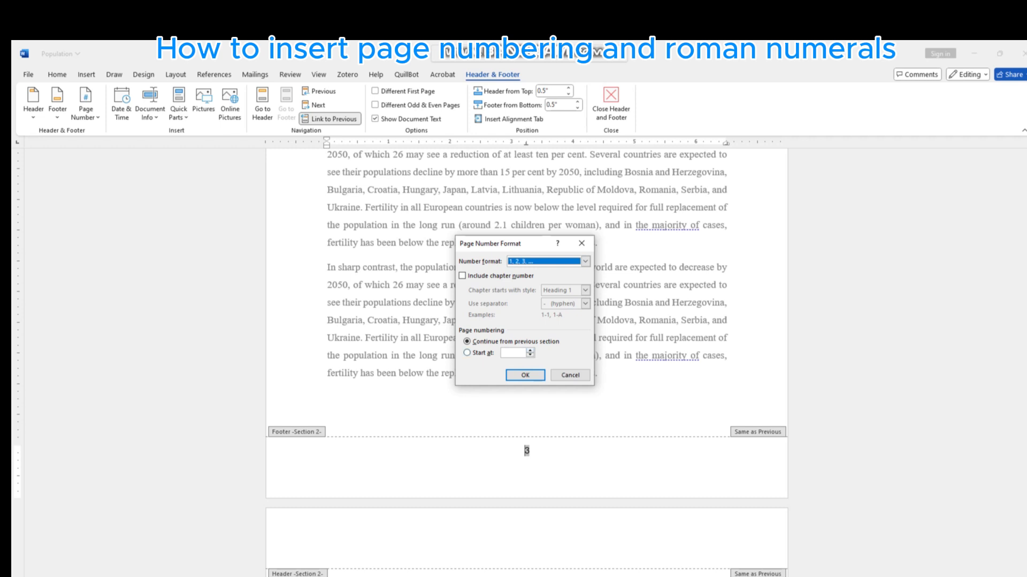
click(530, 351)
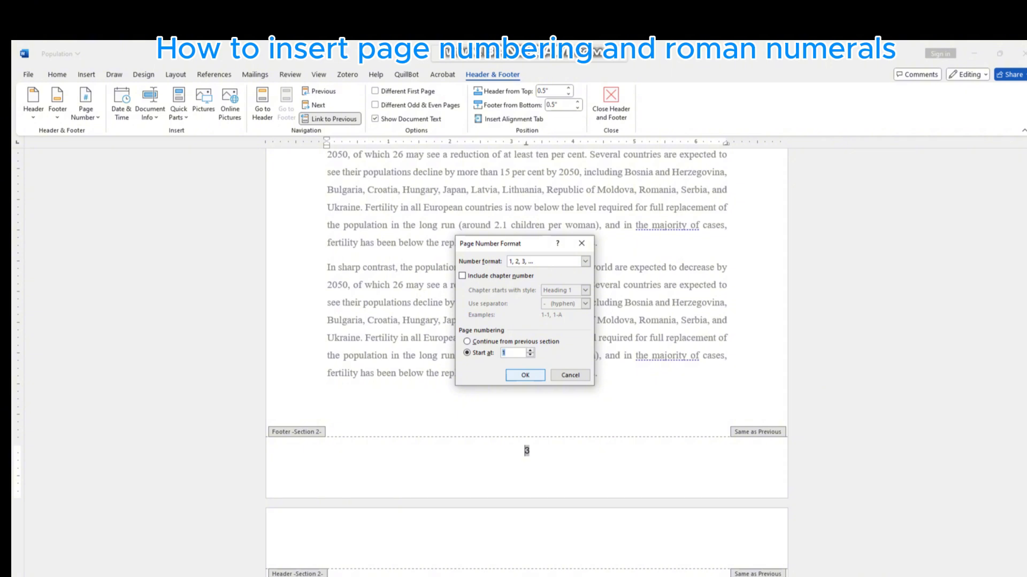
key(Return)
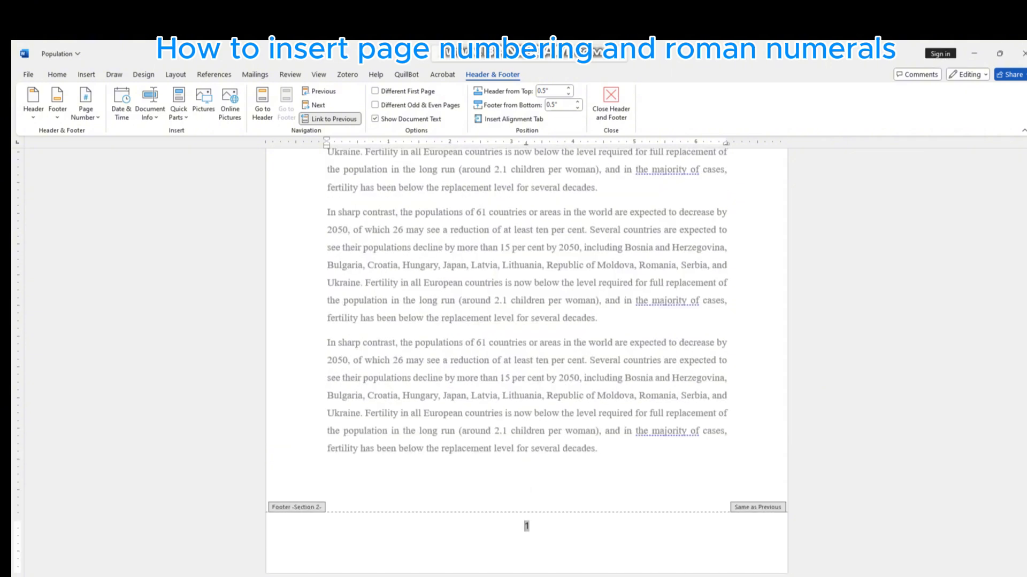
key(Escape)
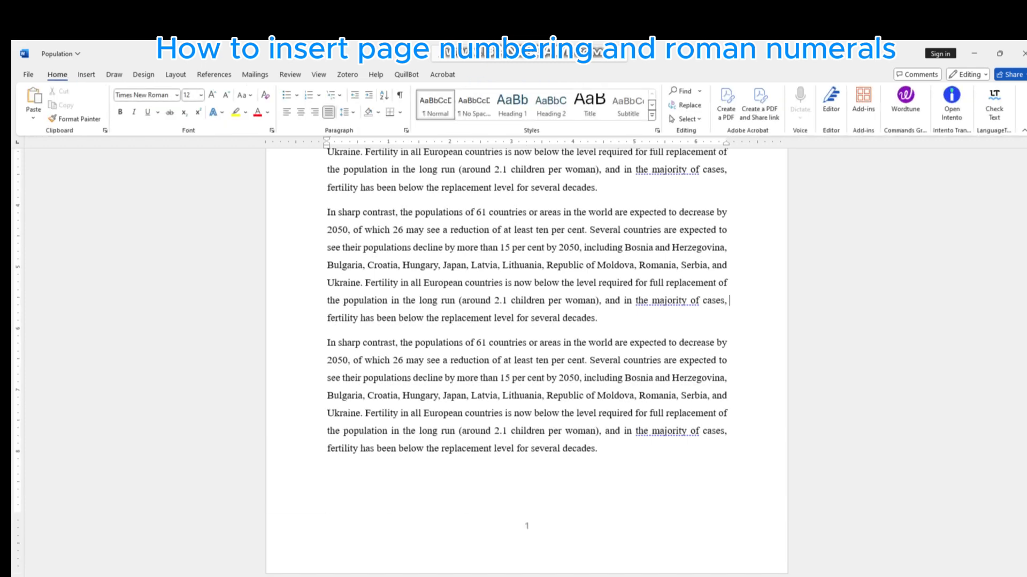
- Check the footer page numbers from the Chapter One page through the end of the Chapter Two page
scroll(527, 363, up, 10)
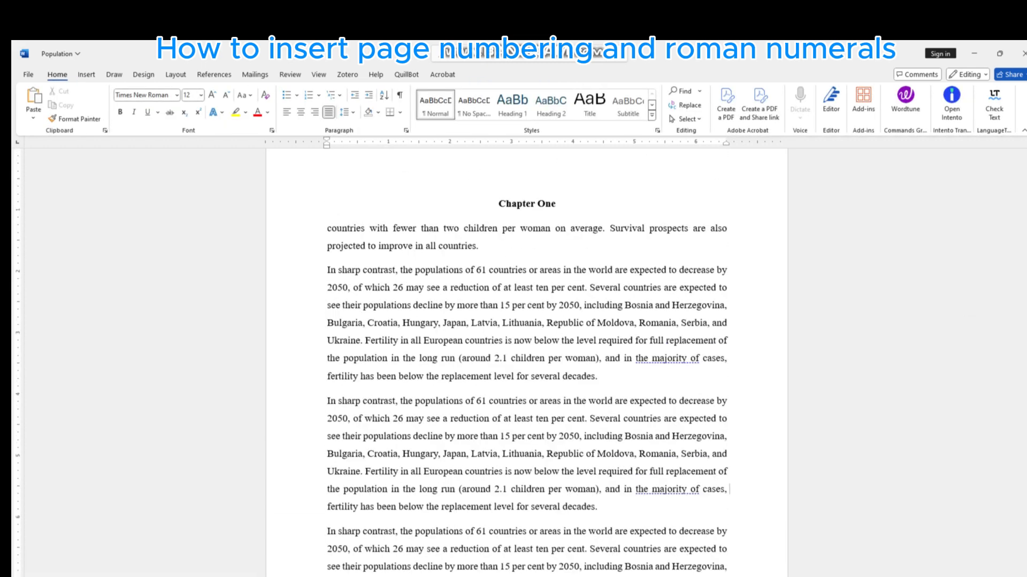
scroll(527, 364, down, 3)
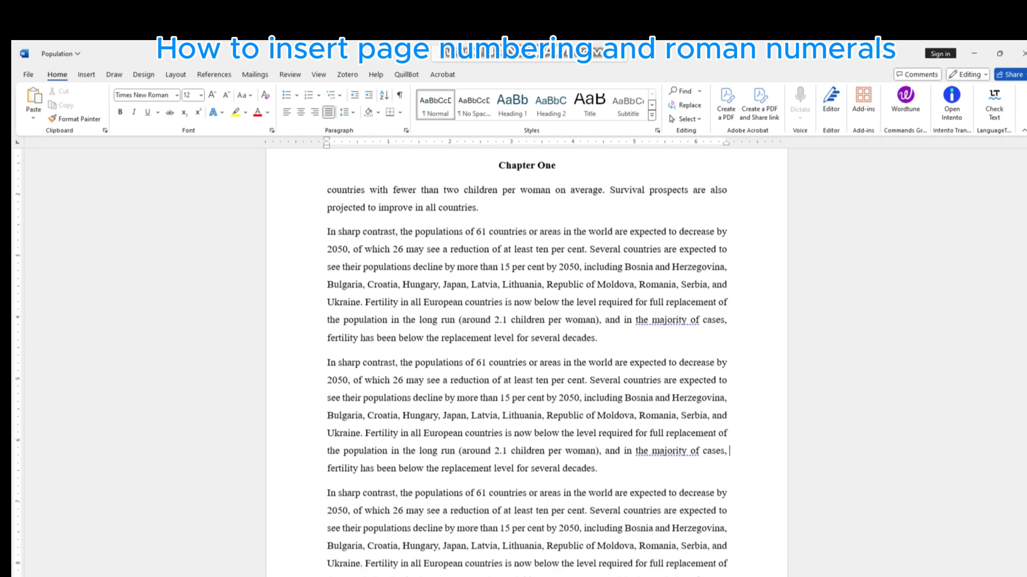
scroll(526, 364, down, 2)
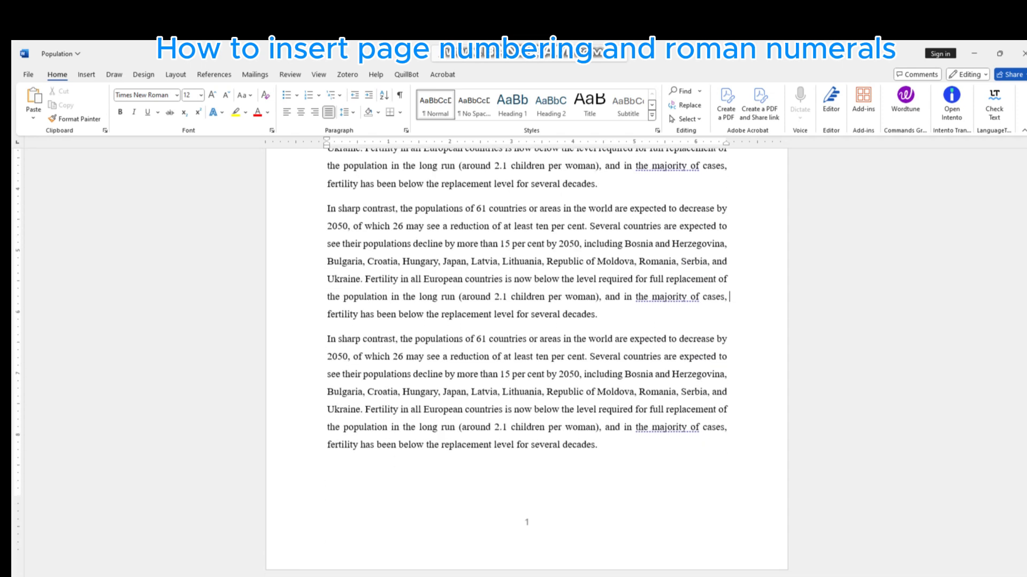
scroll(527, 363, down, 4)
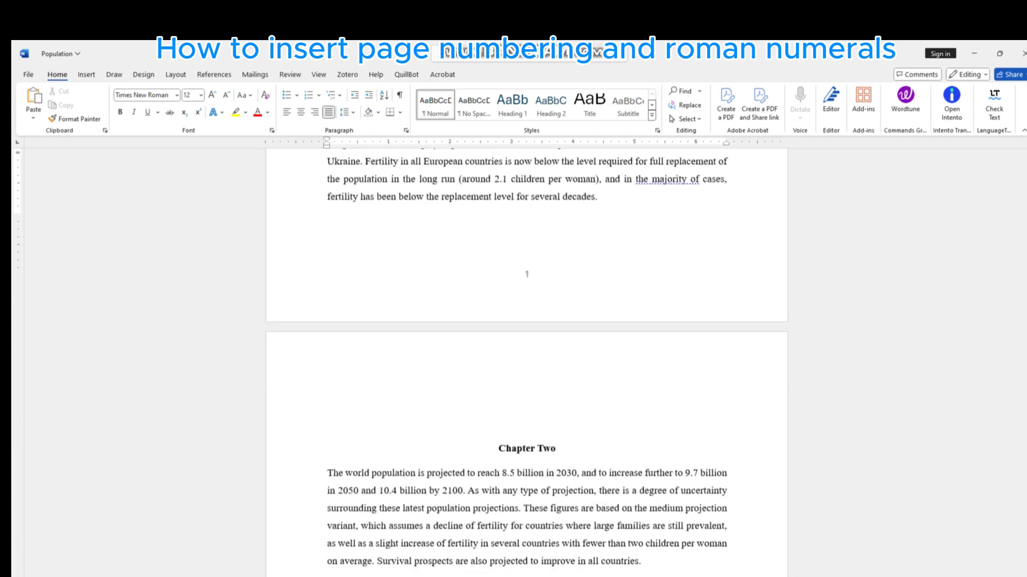
scroll(527, 364, down, 5)
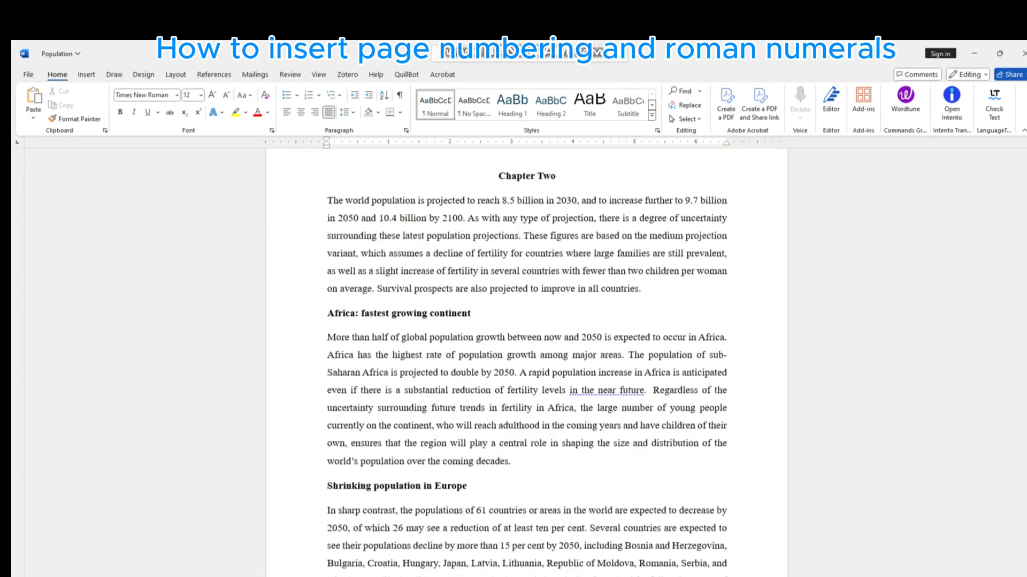
scroll(527, 364, down, 2)
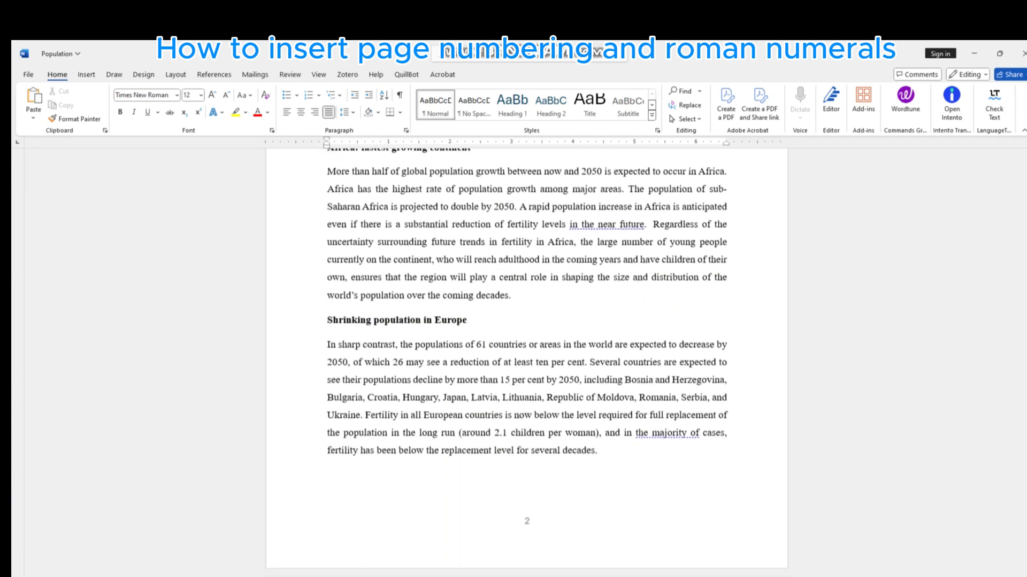
scroll(527, 364, down, 2)
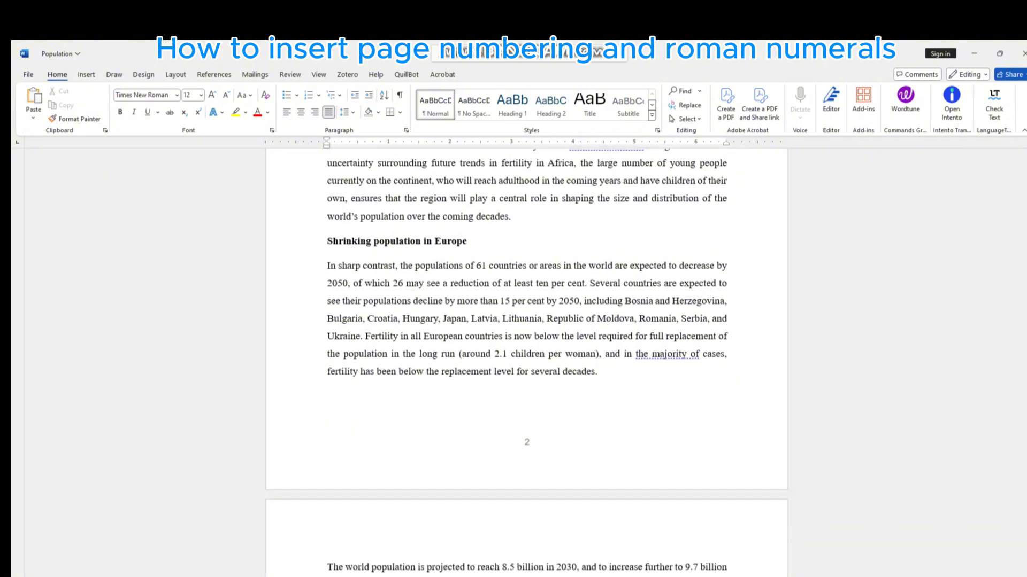
- Check the footer page numbers on the remaining chapter pages, and from the cover page through the Introduction to Chapter One
scroll(526, 363, down, 20)
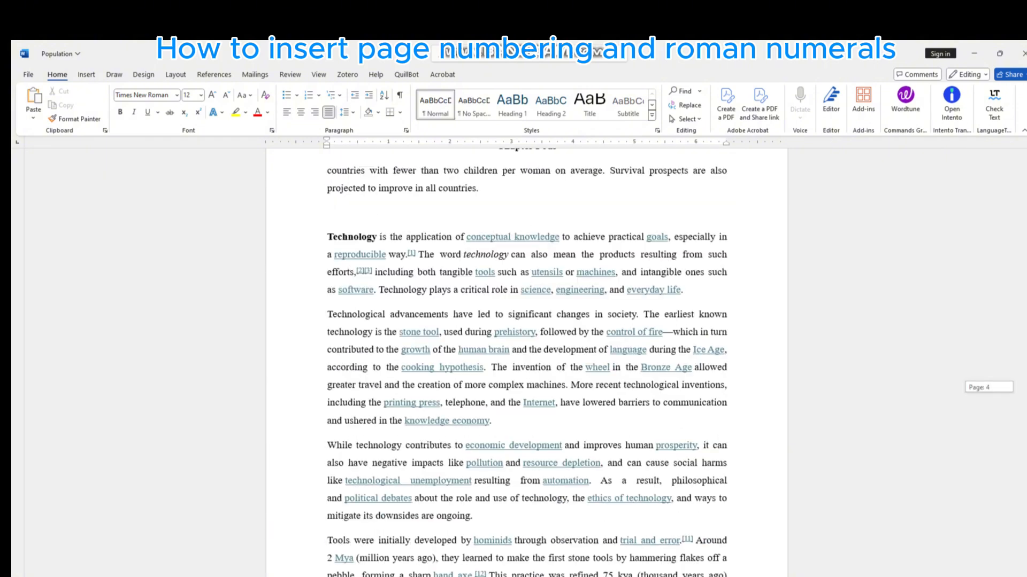
scroll(527, 364, down, 5)
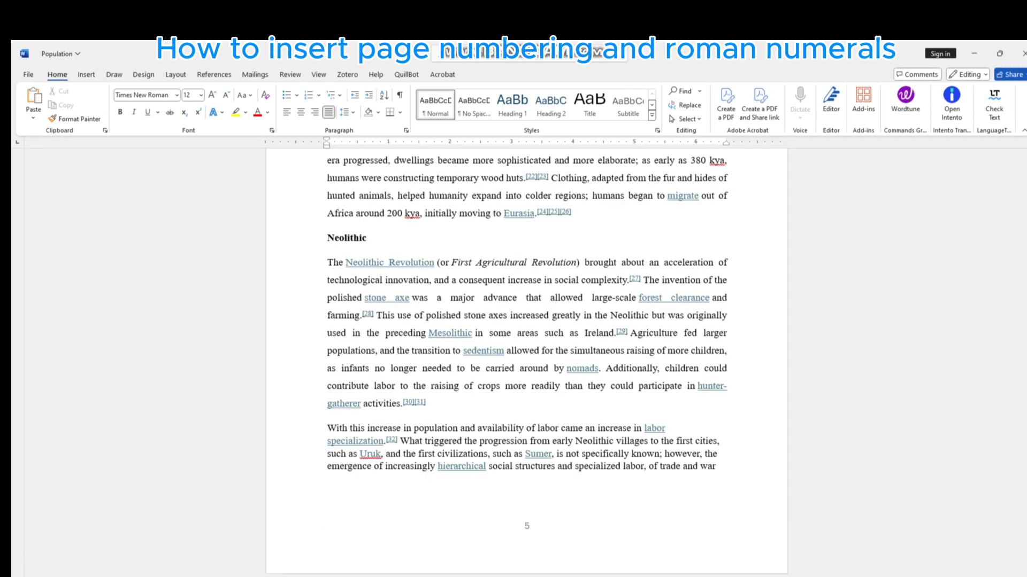
scroll(527, 364, up, 20)
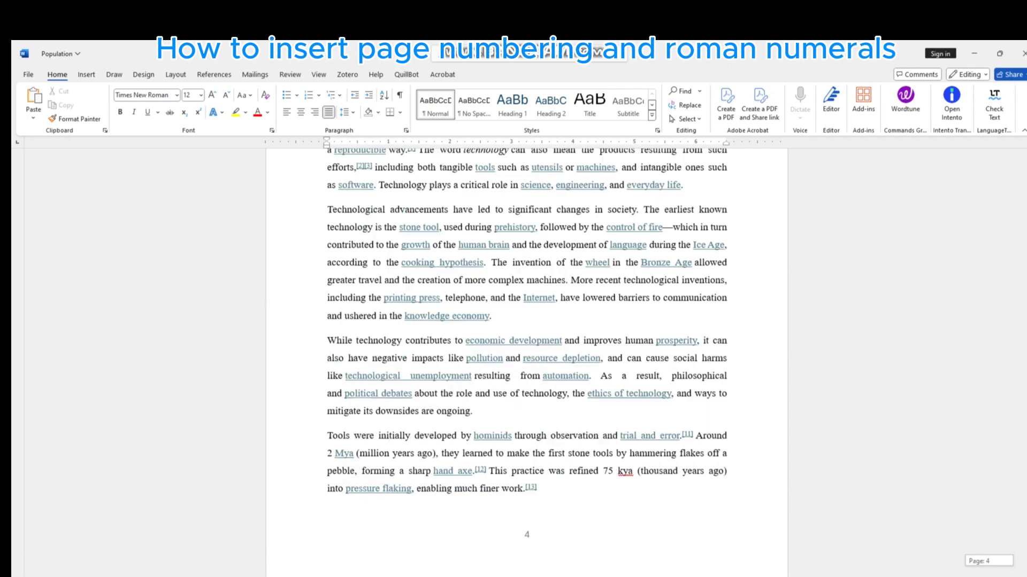
scroll(527, 363, up, 15)
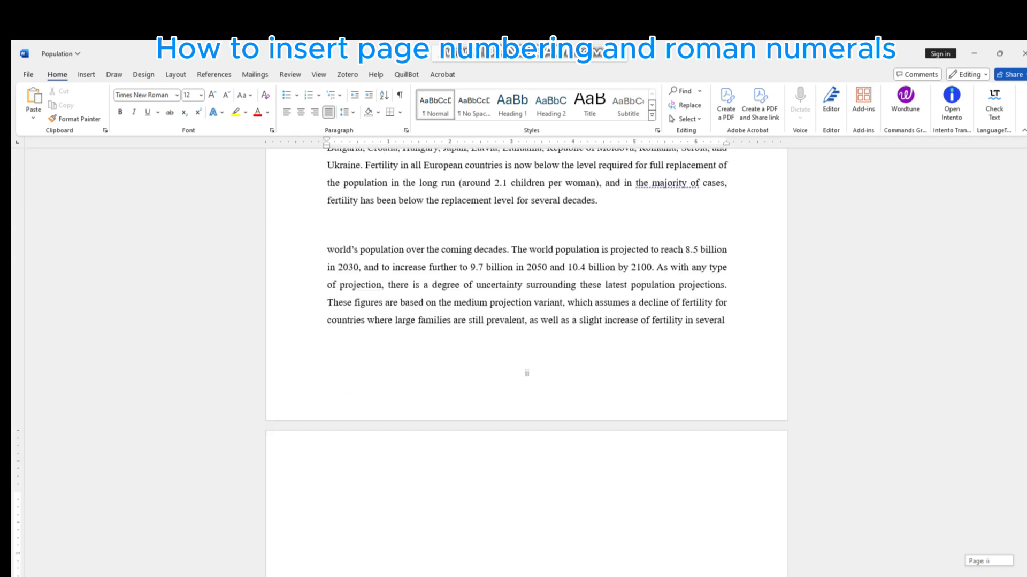
scroll(526, 363, up, 7)
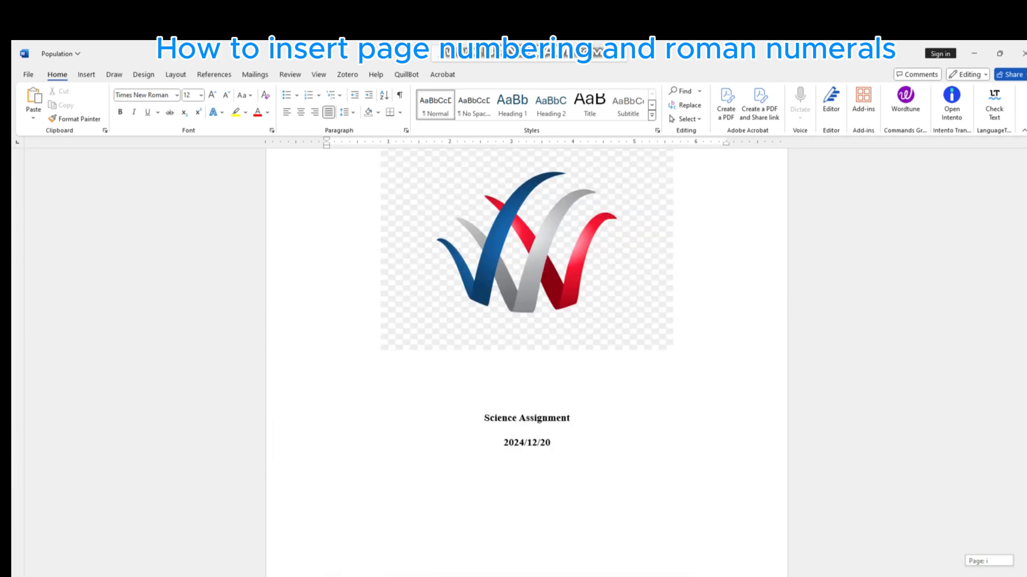
scroll(526, 363, down, 6)
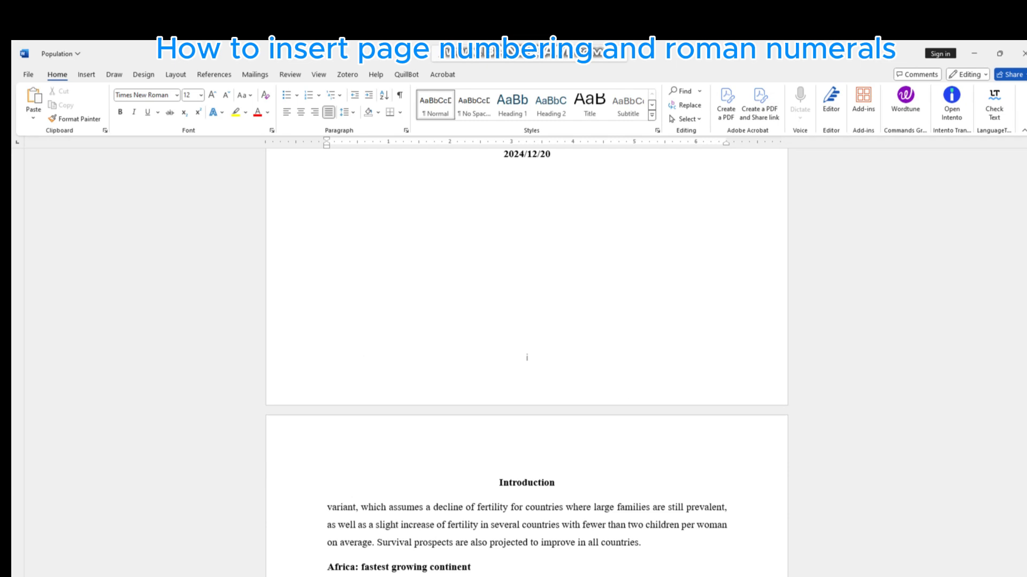
scroll(526, 364, down, 4)
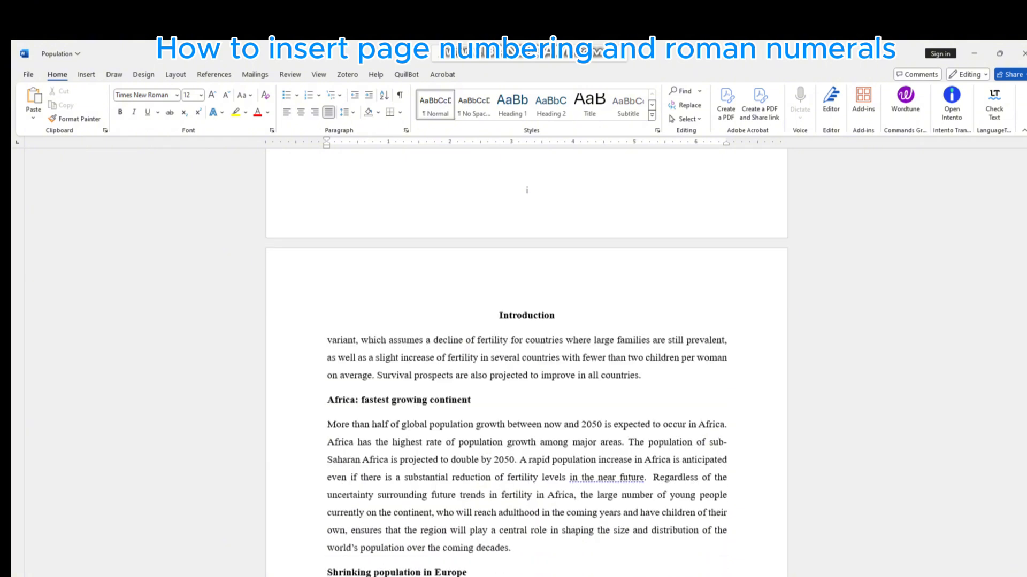
scroll(527, 190, down, 7)
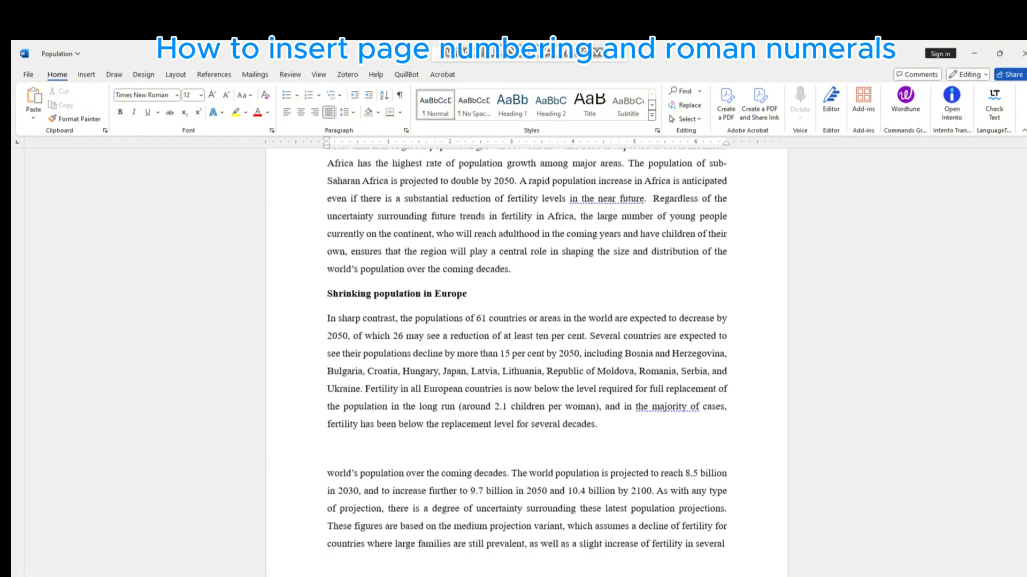
scroll(526, 364, down, 2)
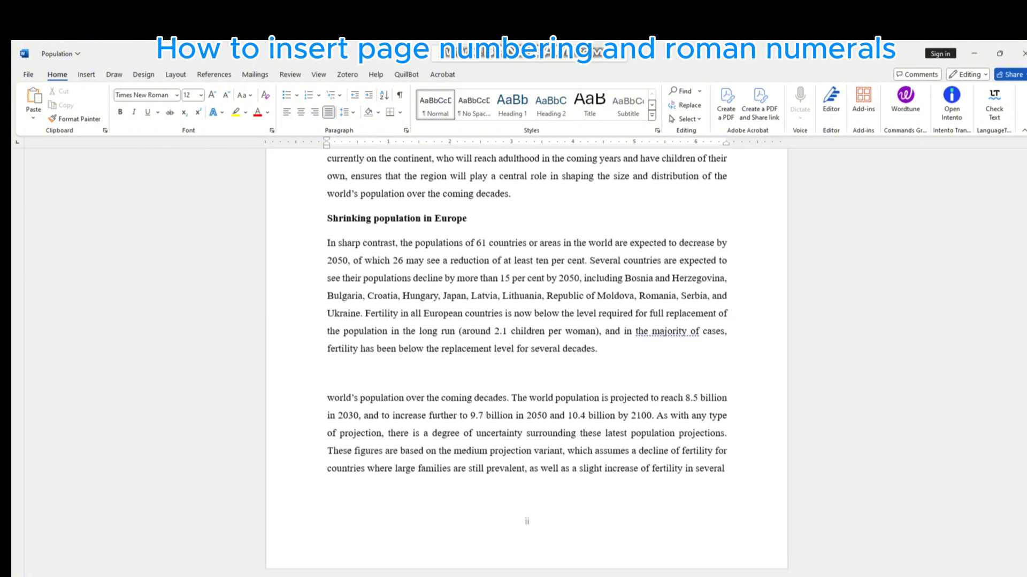
scroll(526, 364, down, 2)
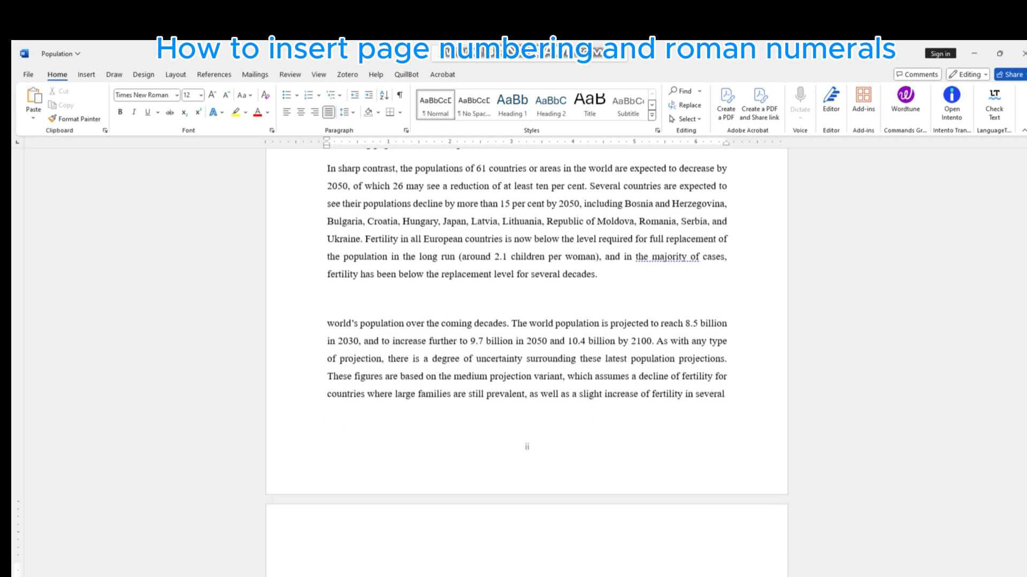
scroll(527, 364, down, 2)
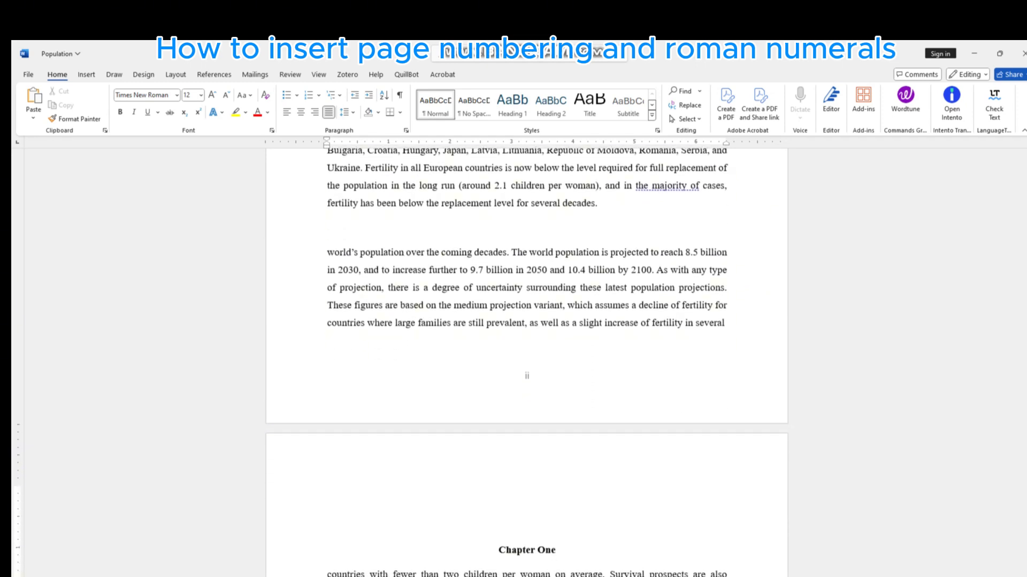
scroll(526, 364, down, 1)
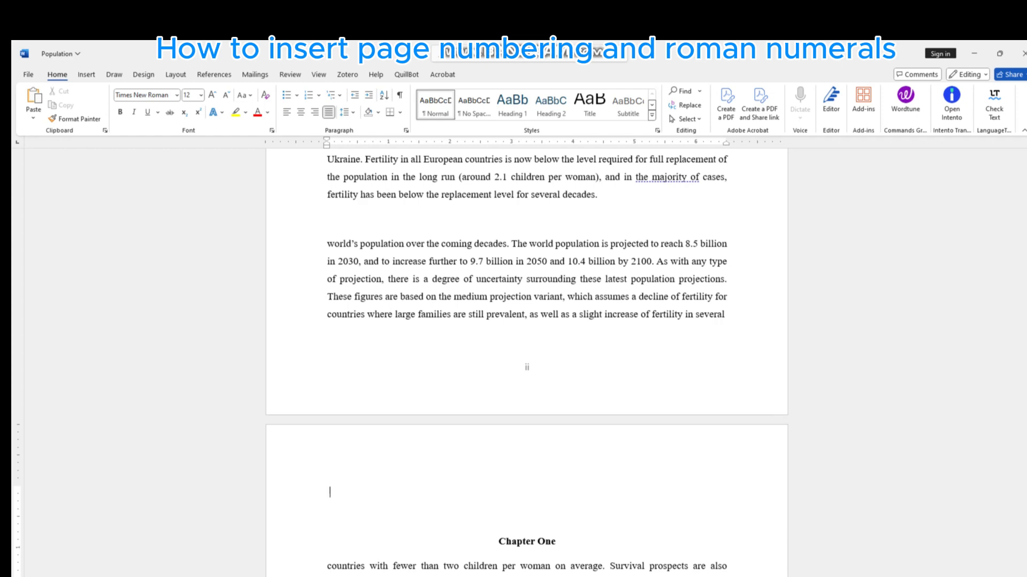
- Remove the blank lines above the Chapter One heading so it starts at the top of its page
key(BackSpace)
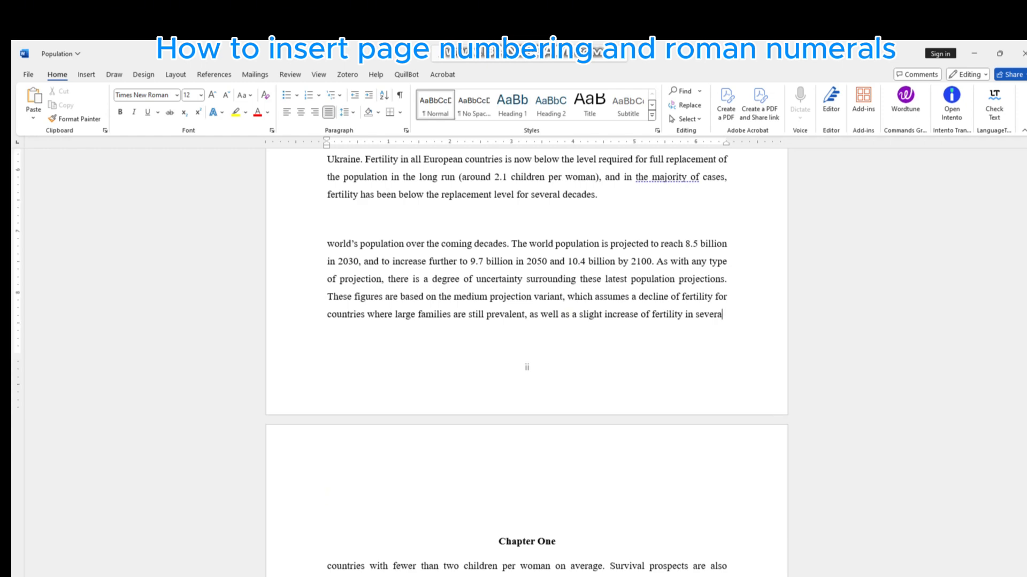
click(327, 517)
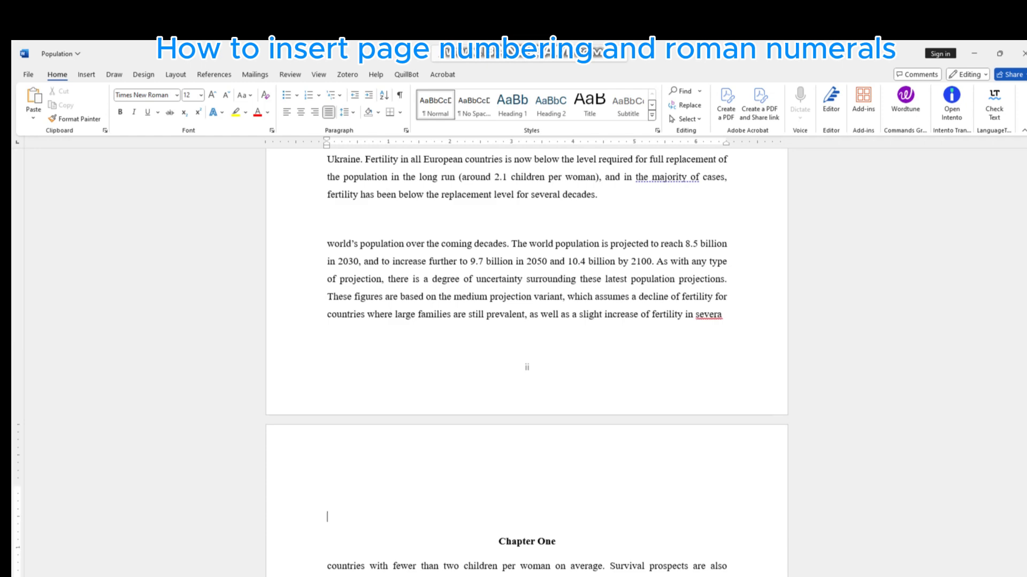
key(BackSpace)
key(BackSpace)
key(BackSpace)
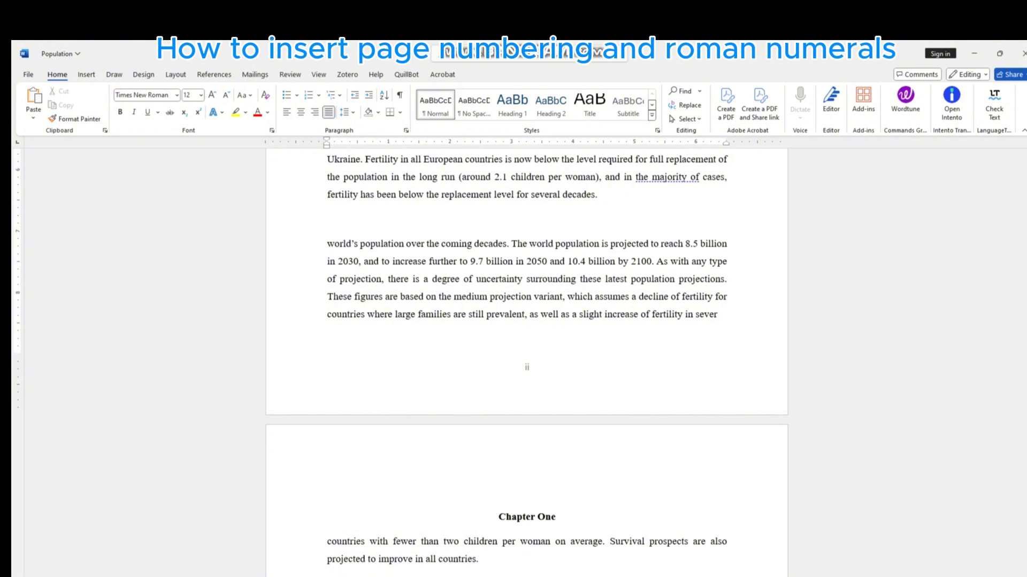
- Review the cover page with its footer page number and the beginning of the Introduction page
scroll(526, 358, up, 7)
scroll(526, 358, up, 14)
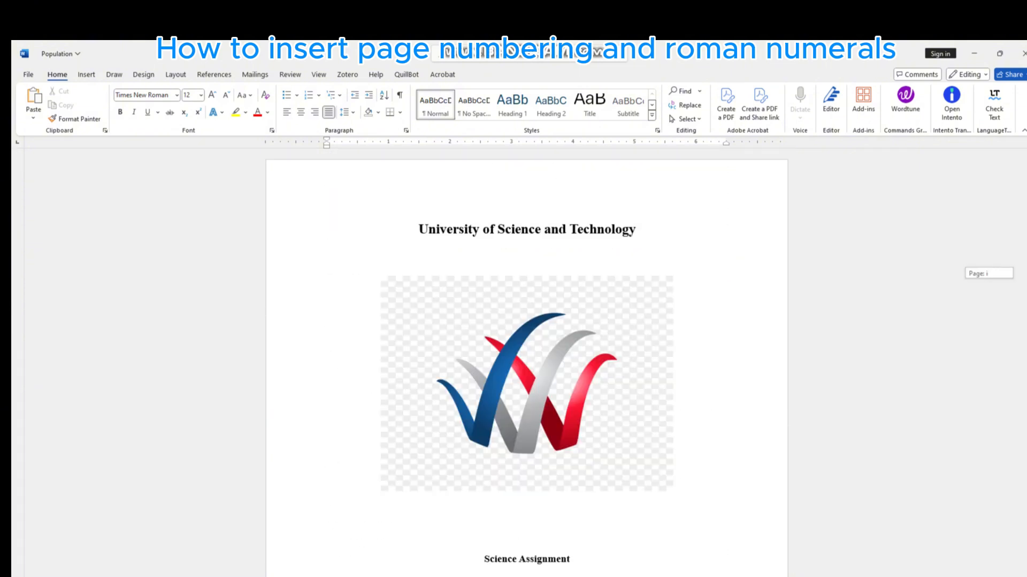
scroll(527, 358, down, 9)
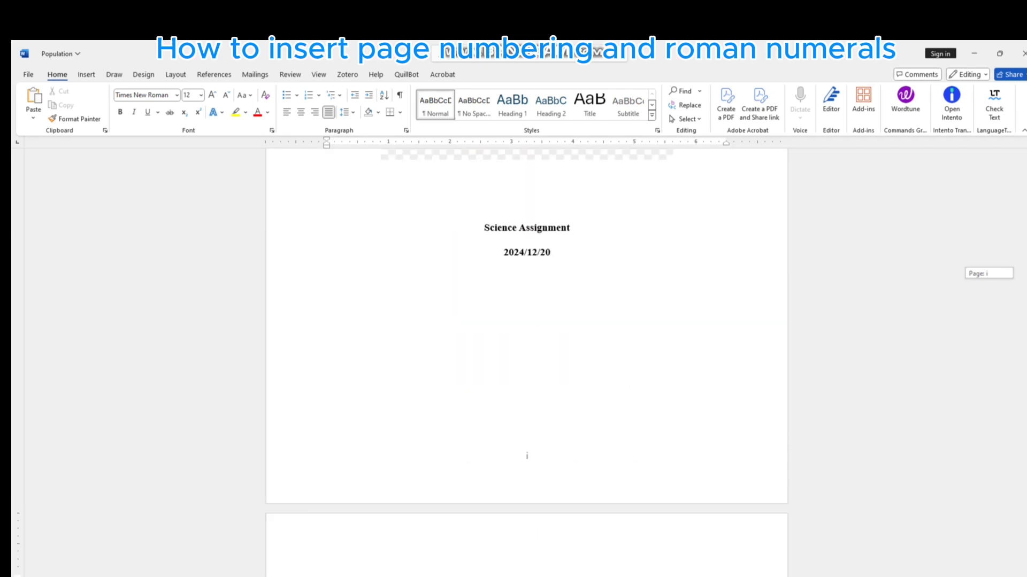
scroll(527, 358, down, 6)
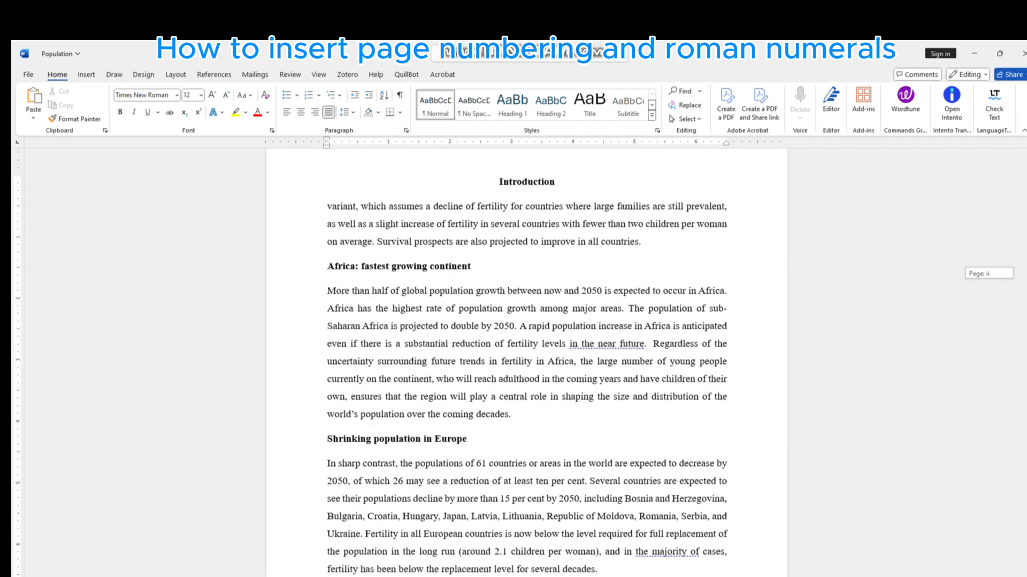